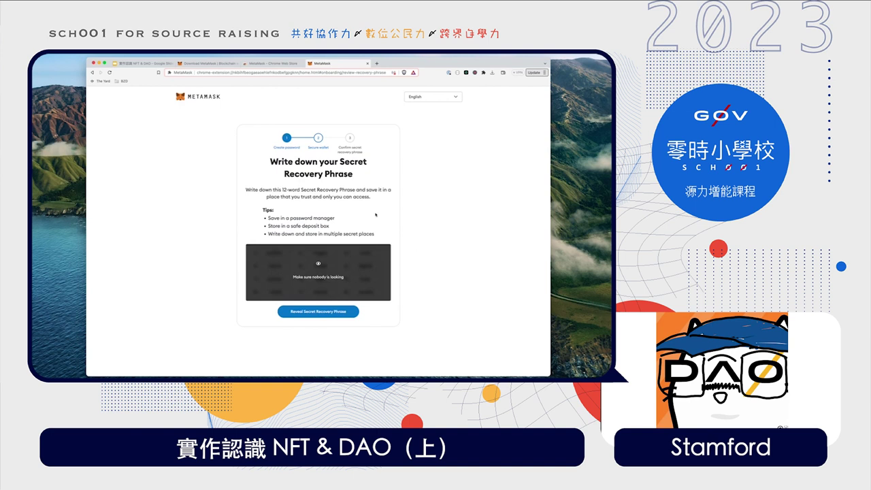
Reveal the hidden 12-word recovery phrase, copy it to the clipboard, and proceed to confirmation
drag(267, 161, 355, 176)
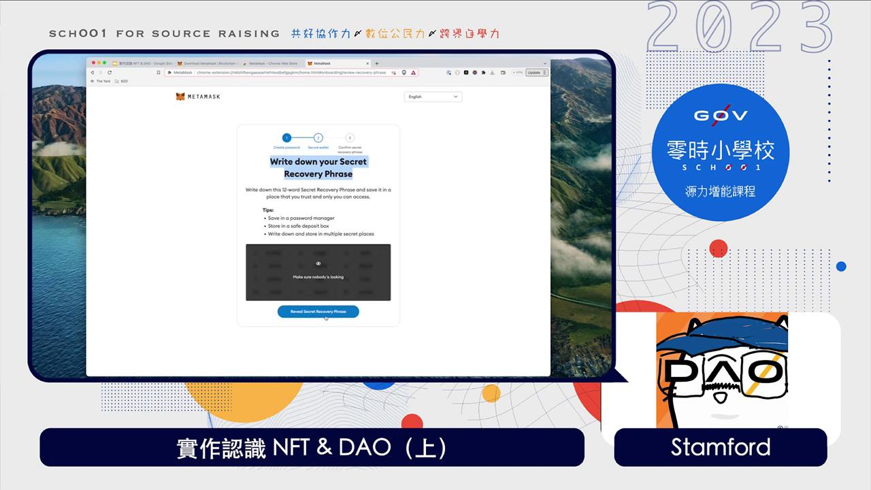
click(326, 315)
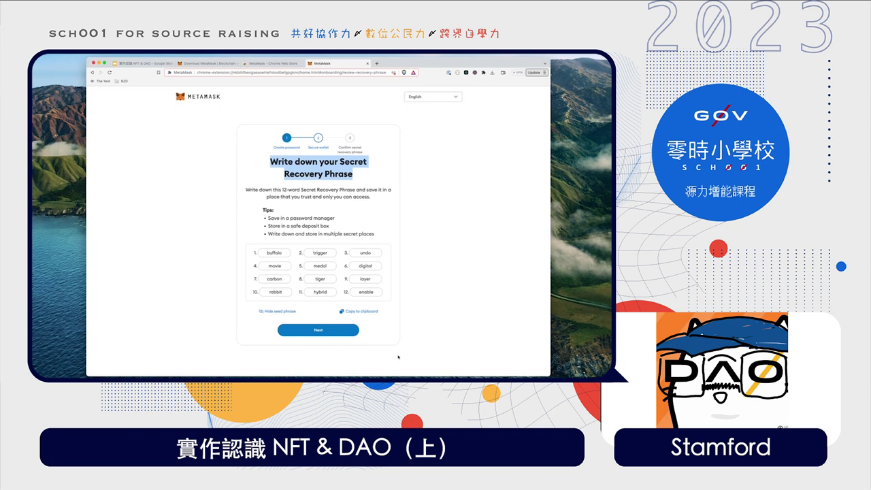
click(342, 312)
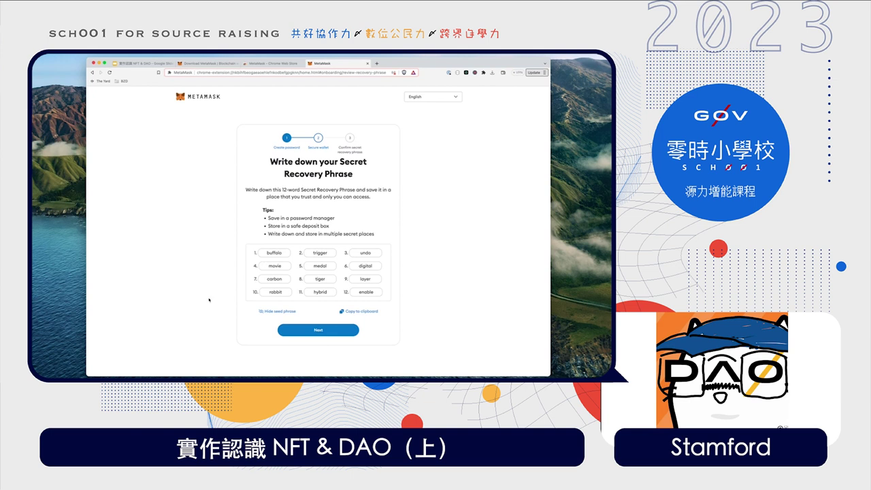
click(364, 313)
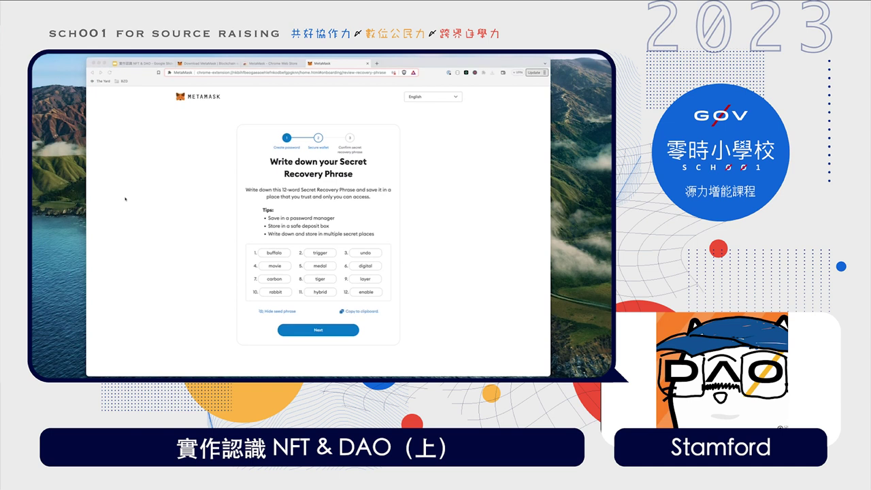
click(349, 315)
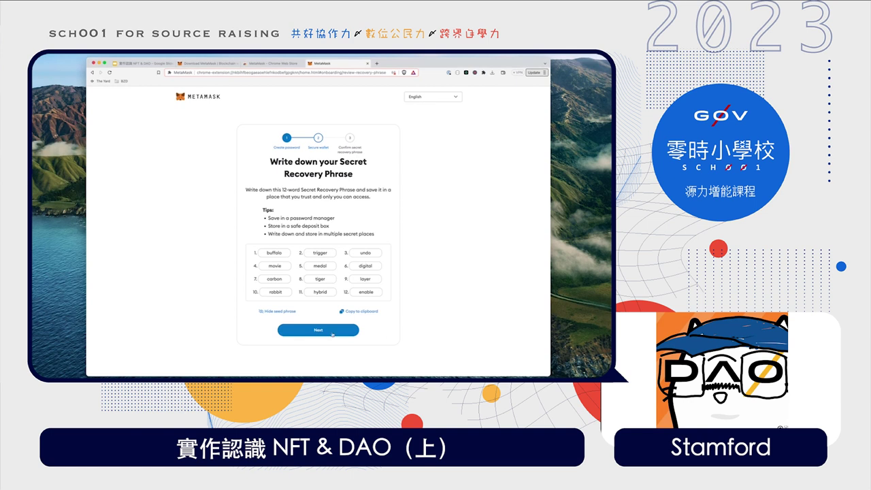
click(332, 334)
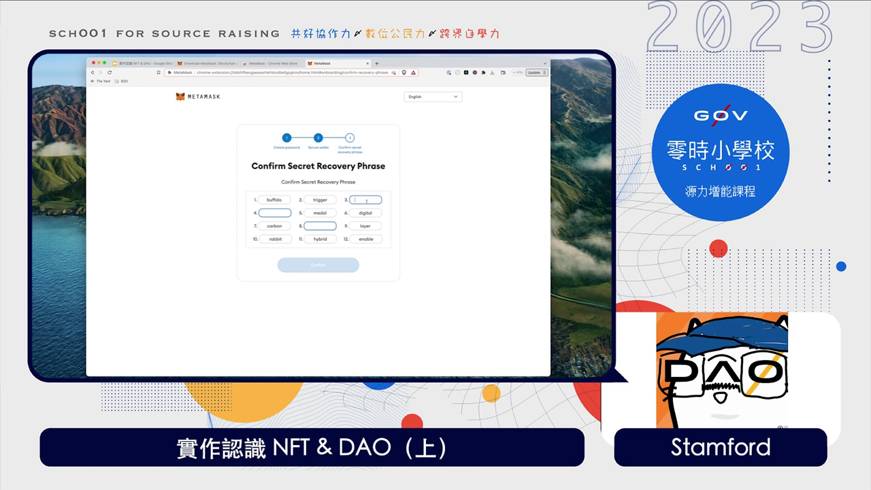
Fill recovery phrase words 3, 4 and 8 with the missing words and confirm the phrase
click(279, 212)
click(317, 225)
text(tiger)
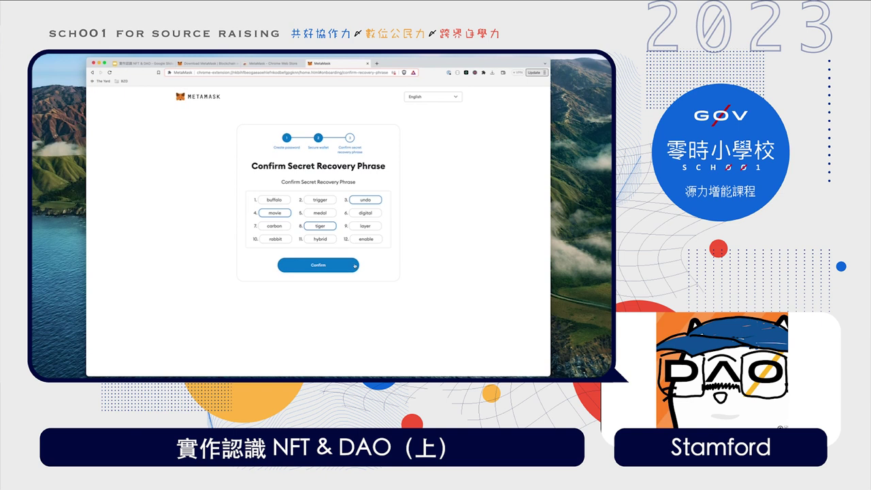
click(354, 266)
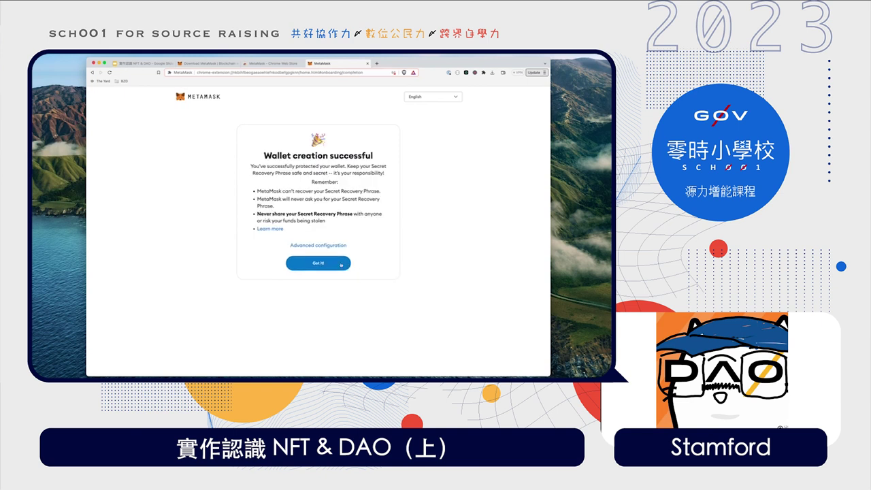
Acknowledge wallet creation, step through the install tips, and decline smart Swaps to reach Account 1's home
click(341, 265)
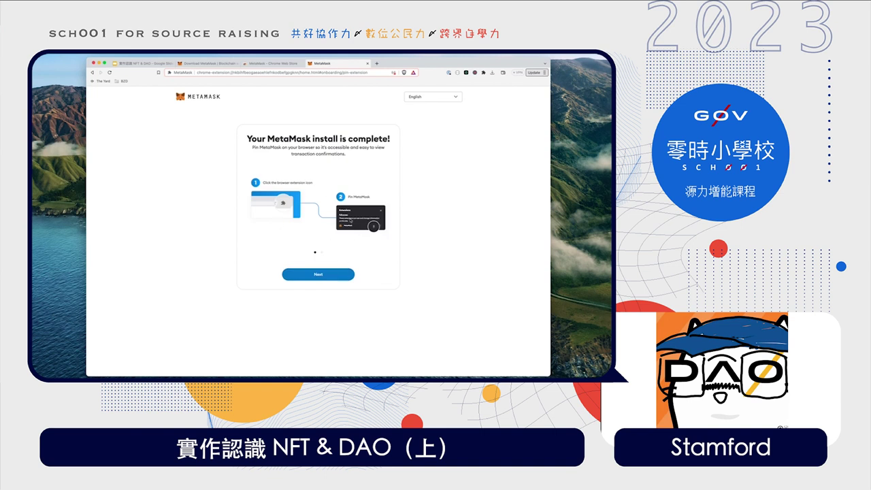
click(323, 275)
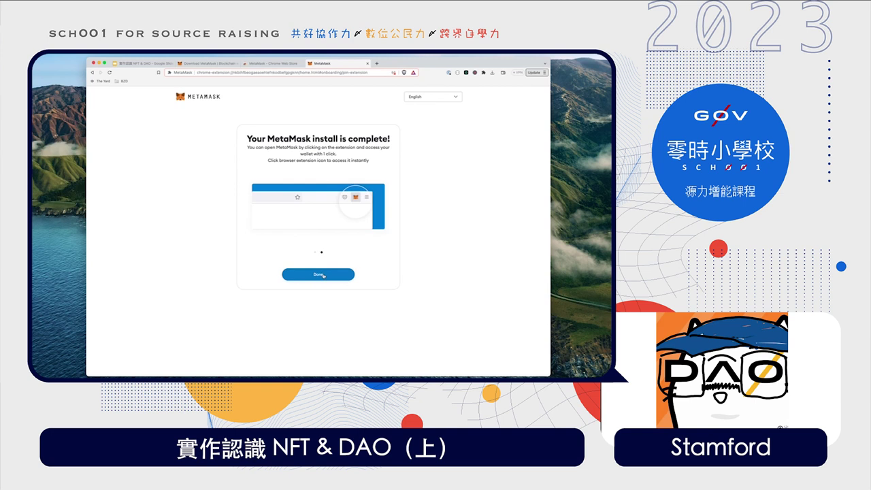
click(323, 274)
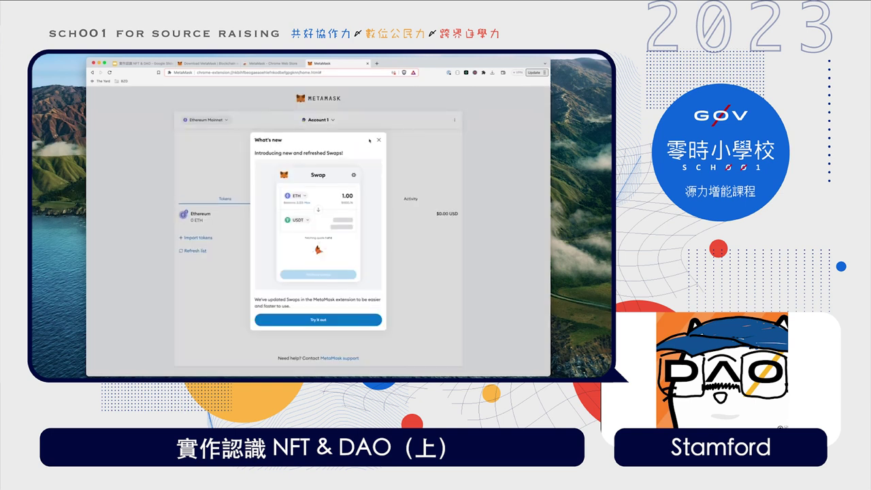
click(343, 325)
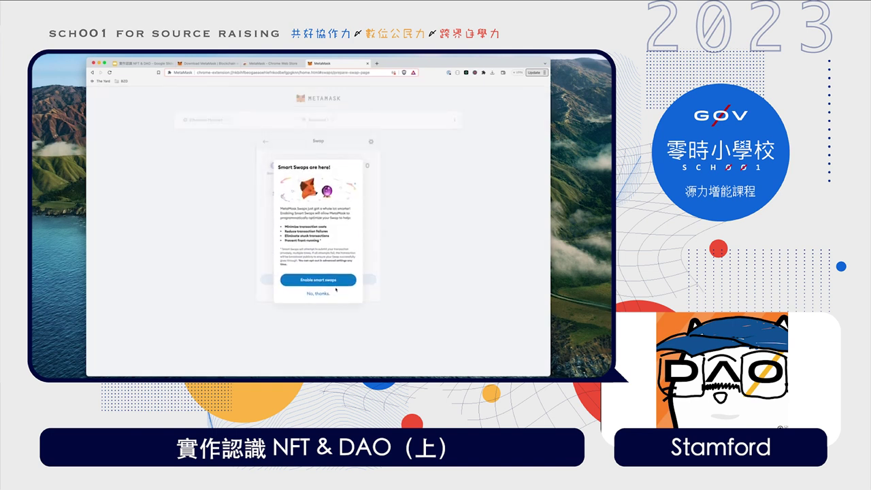
click(319, 293)
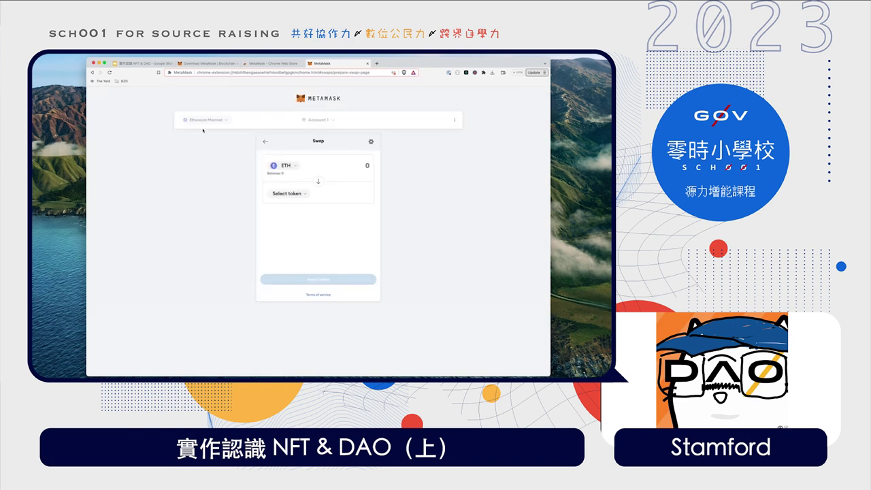
scroll(421, 157, left, 5)
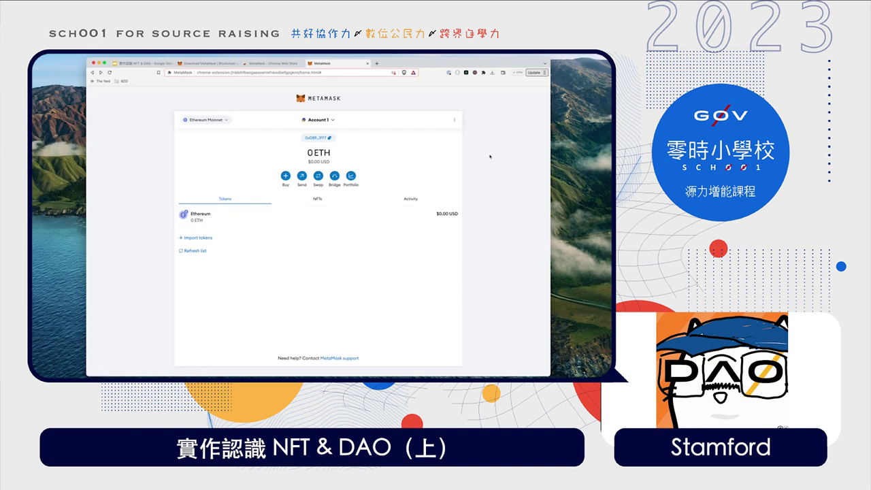
Pin MetaMask to the browser toolbar and dismiss the popup's network and menu tips
click(483, 73)
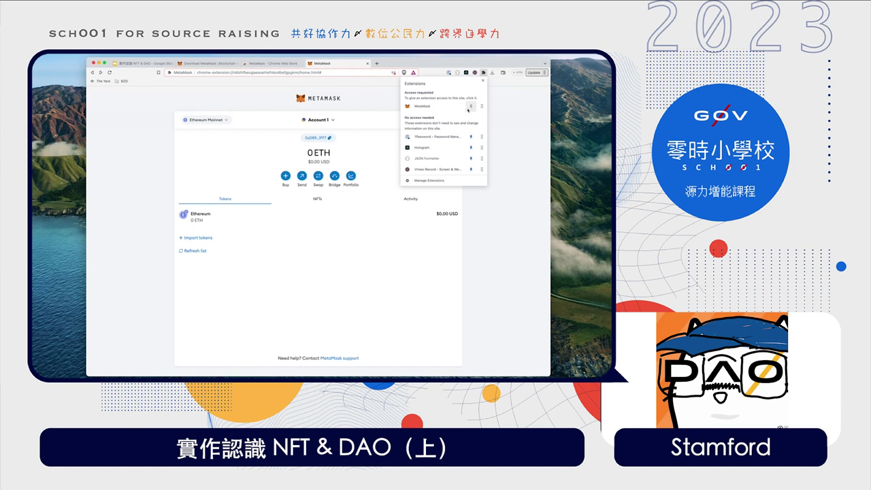
click(471, 107)
click(475, 72)
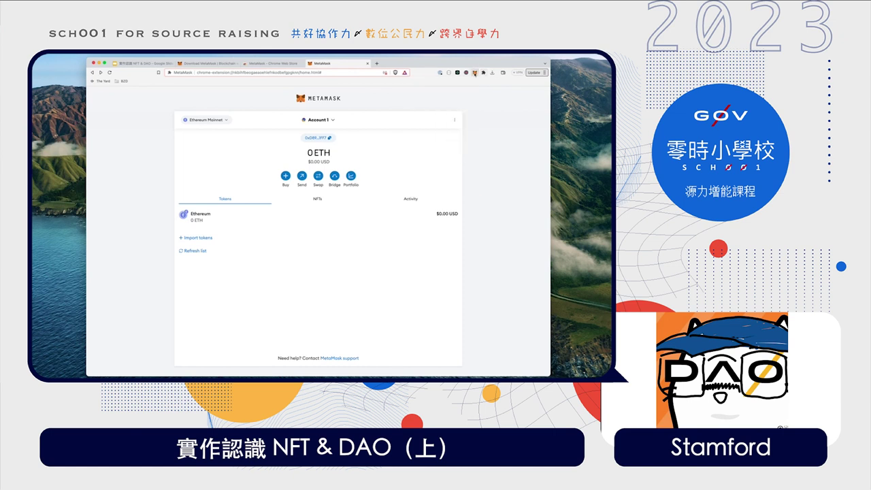
click(474, 72)
click(468, 127)
click(467, 126)
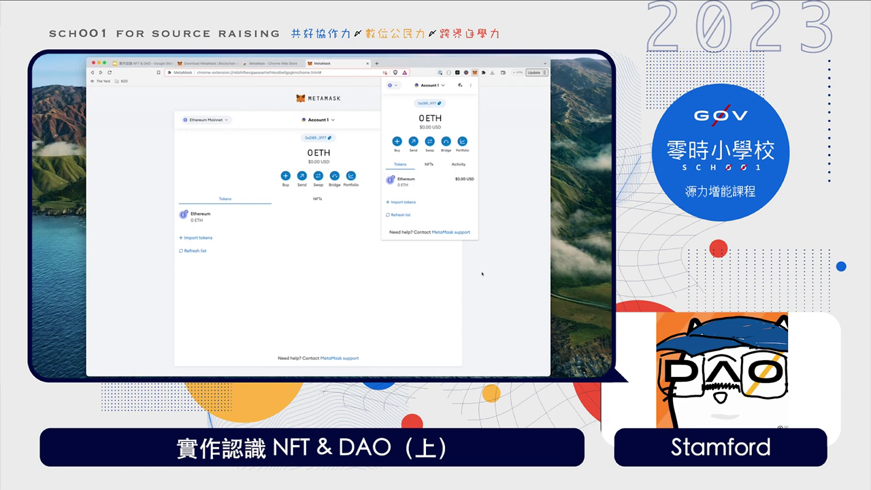
click(482, 273)
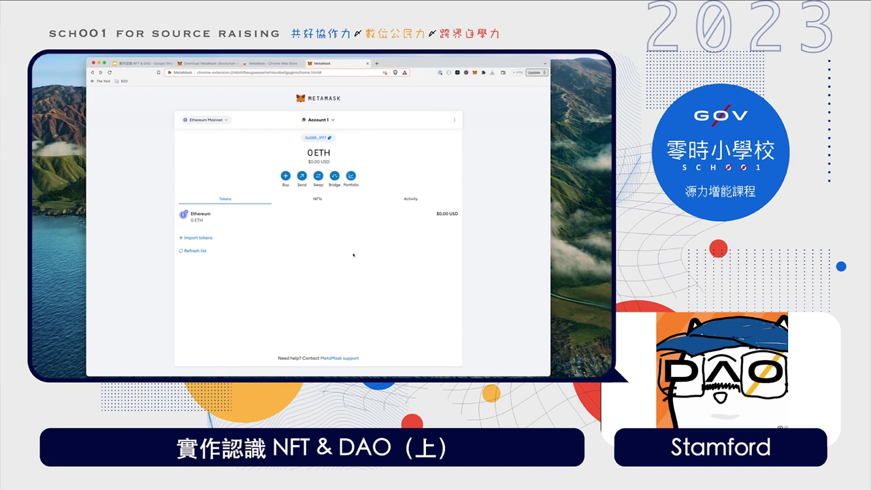
Check the account list, then copy Account 1's address
click(329, 121)
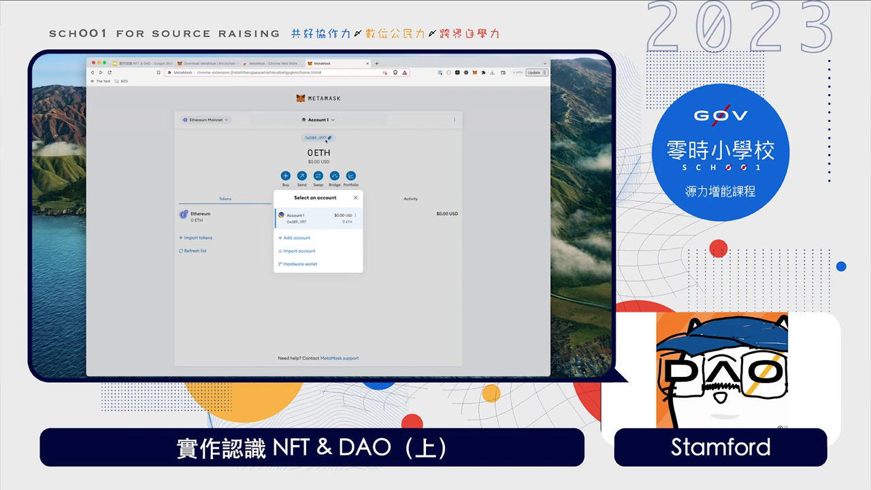
click(357, 141)
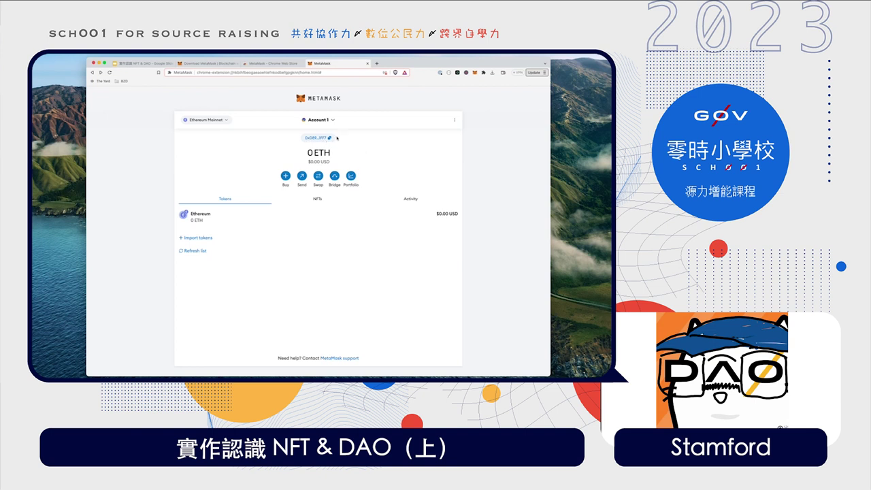
click(330, 138)
Open etherscan.io in a new browser tab
key(super+t)
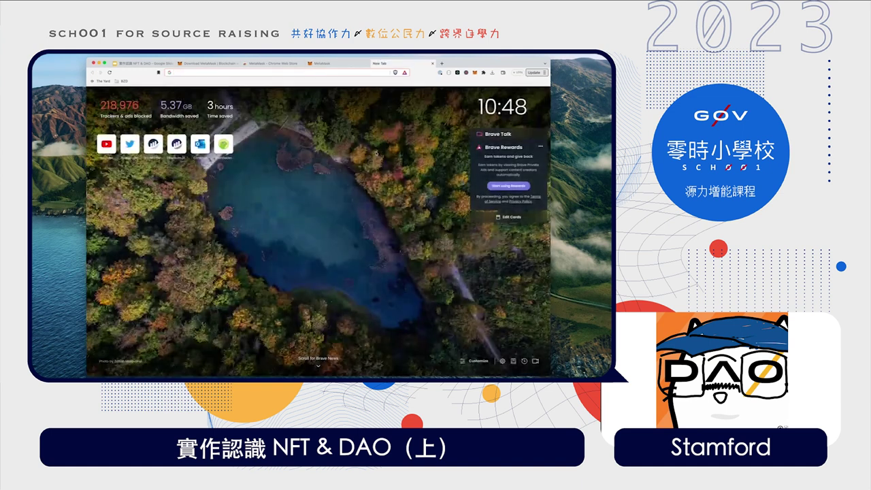
text(etherscan.io)
key(Return)
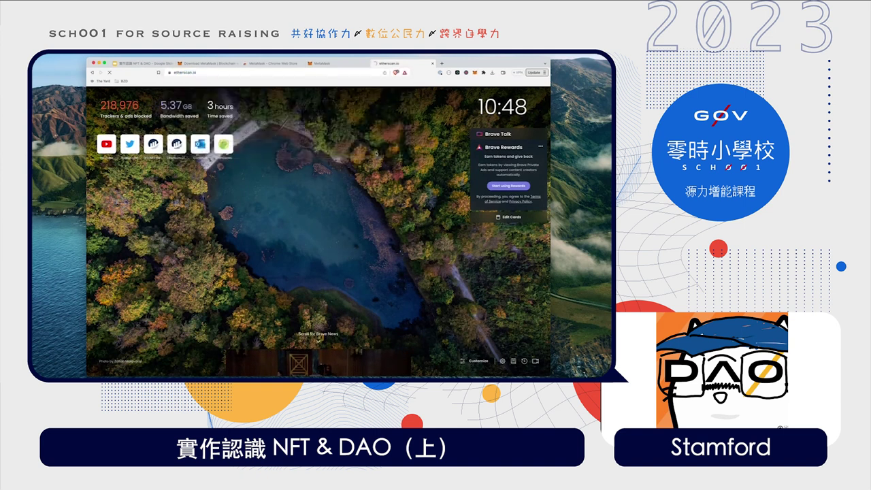
Paste Account 1's copied address into Etherscan's search and look it up
click(291, 146)
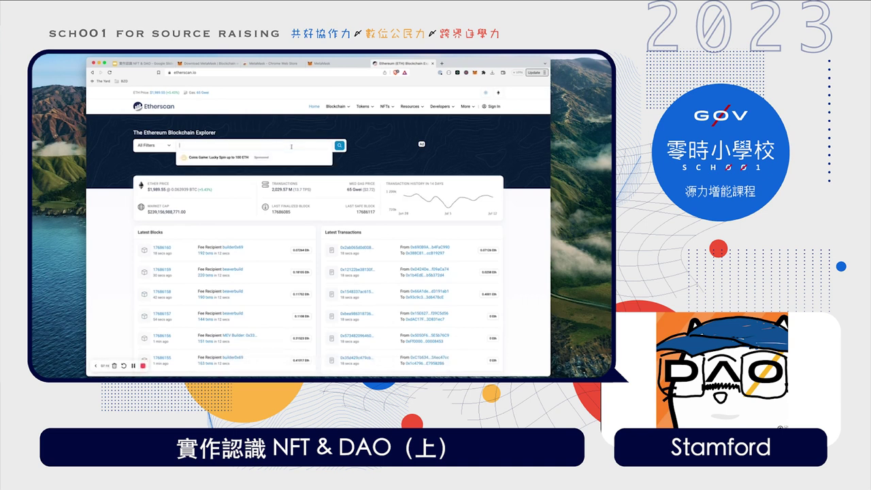
click(322, 64)
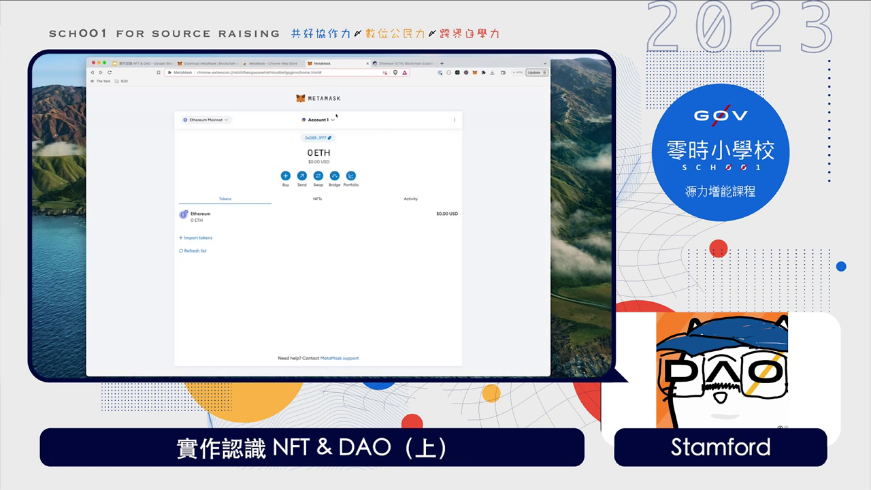
click(329, 138)
click(390, 64)
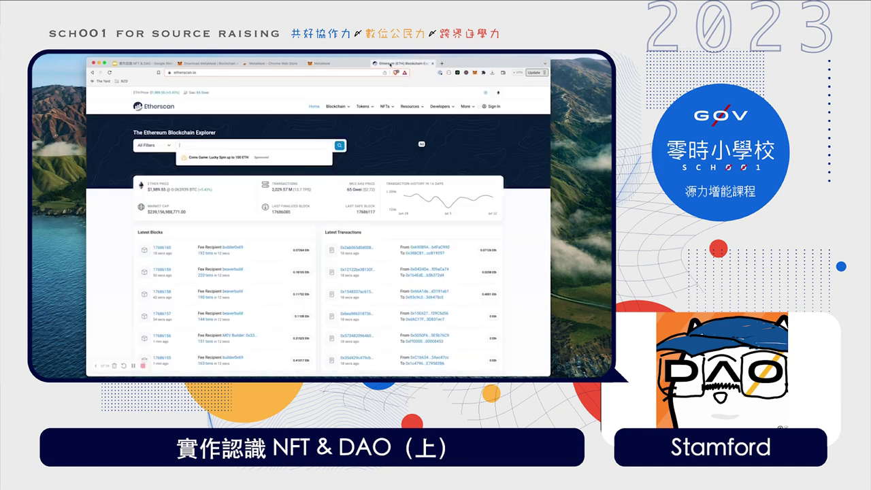
key(super+v)
click(339, 146)
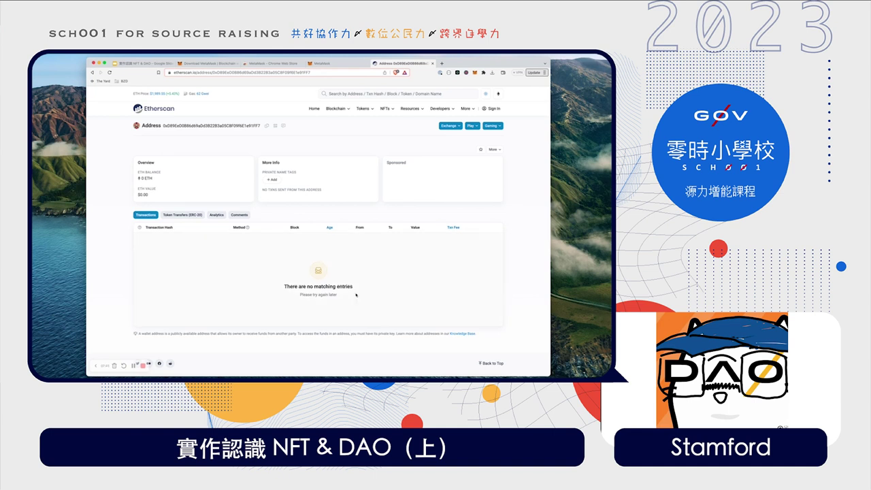
From the 什麼是以太坊？ slide, open the linked Uniswap V3: Factory contract page
click(150, 64)
click(127, 158)
click(424, 329)
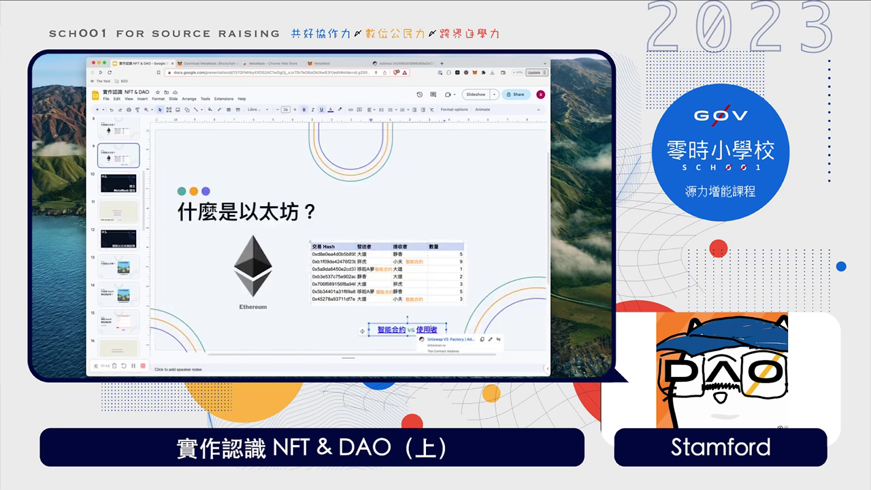
click(440, 338)
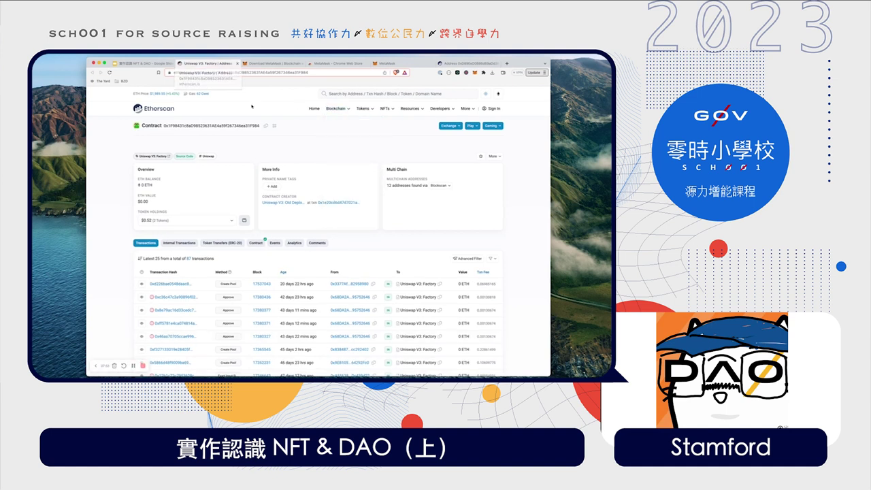
Scan the Uniswap V3: Factory contract page, check the empty address page, and return to MetaMask
double_click(147, 126)
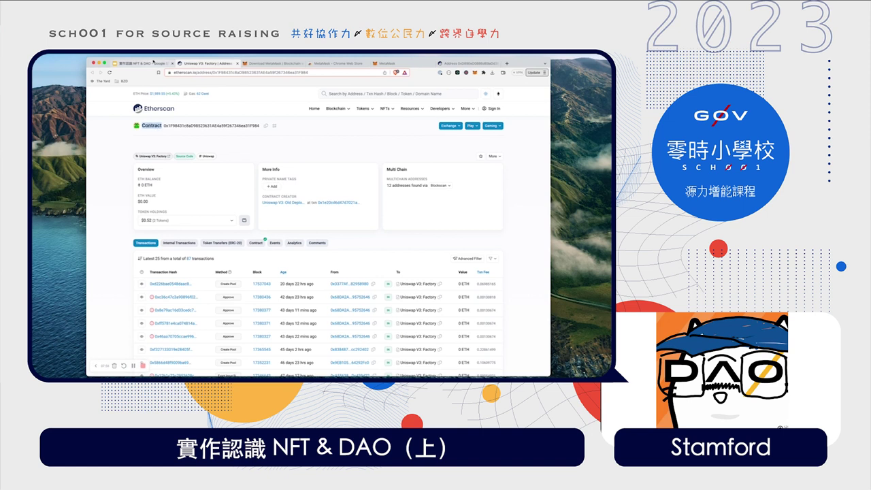
click(230, 133)
scroll(230, 133, down, 2)
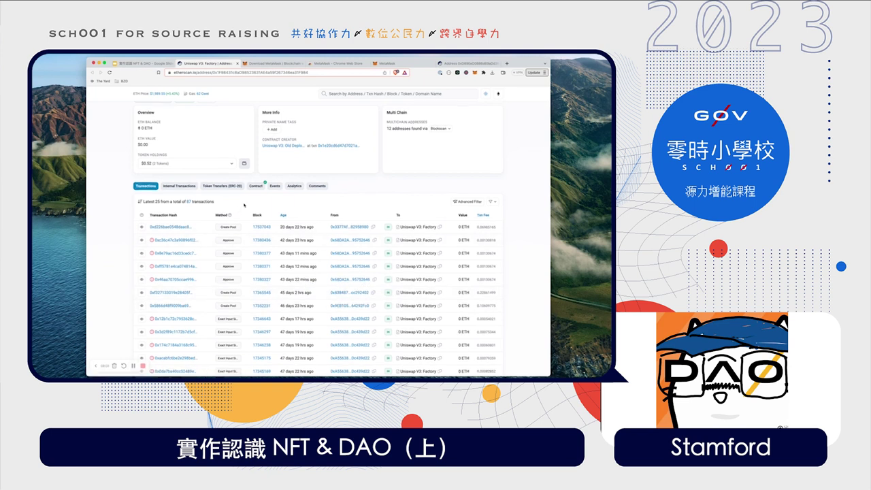
scroll(244, 205, up, 1)
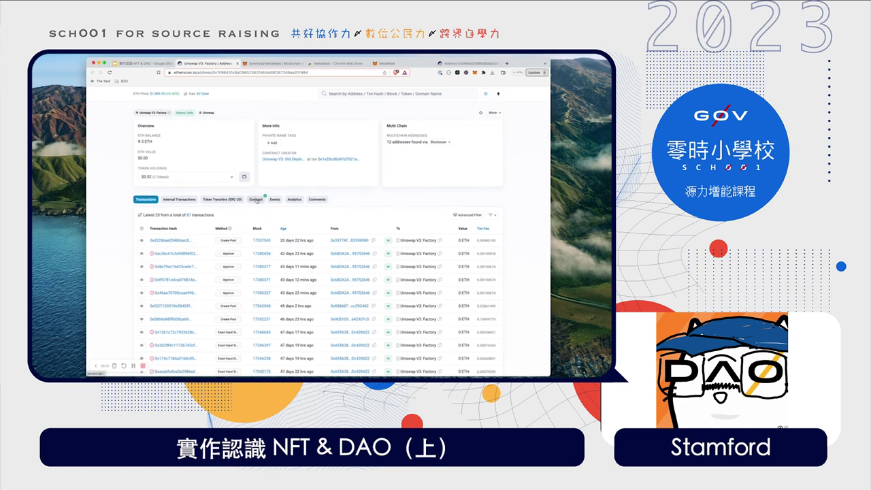
scroll(229, 218, up, 3)
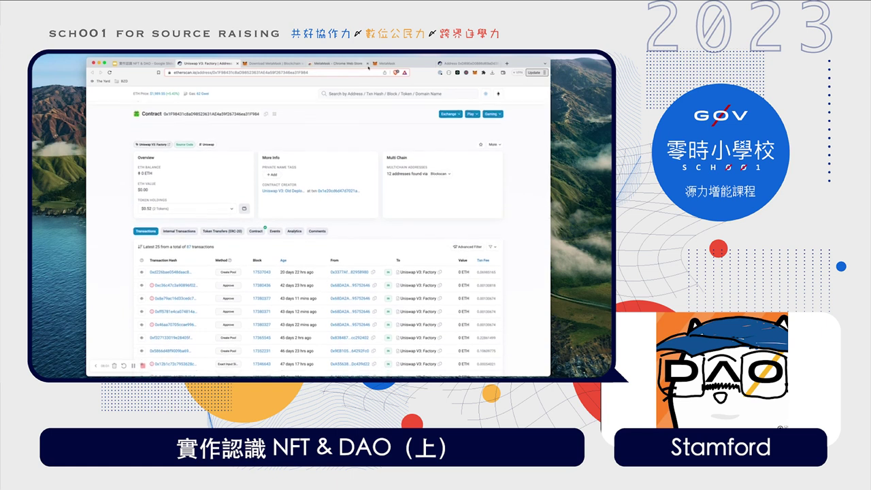
click(451, 63)
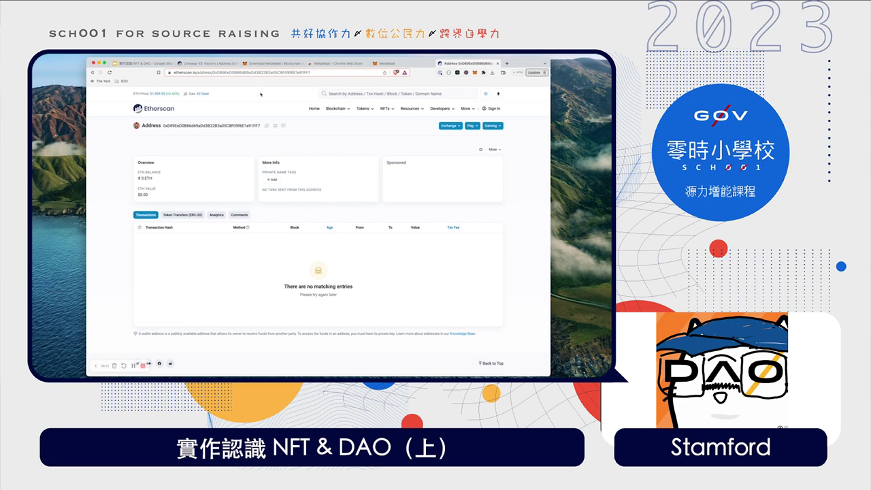
click(388, 63)
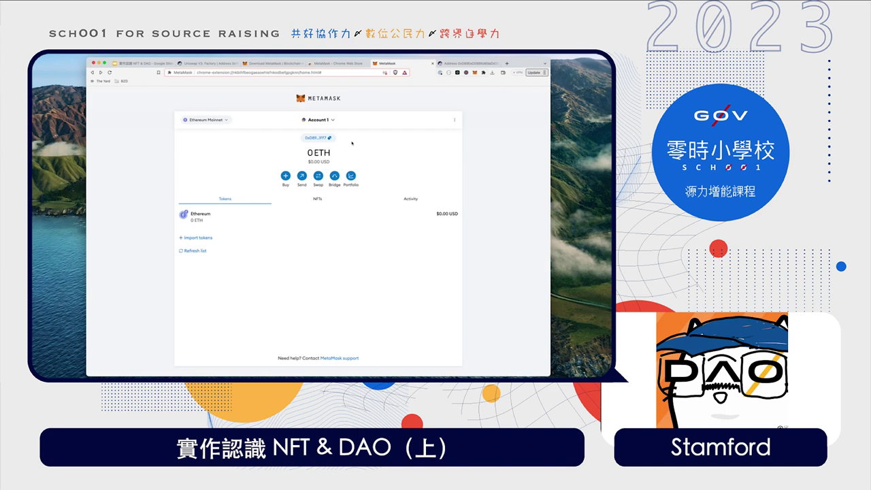
Add a new account named 第二帳號 from the MetaMask popup using Zhuyin input
click(333, 120)
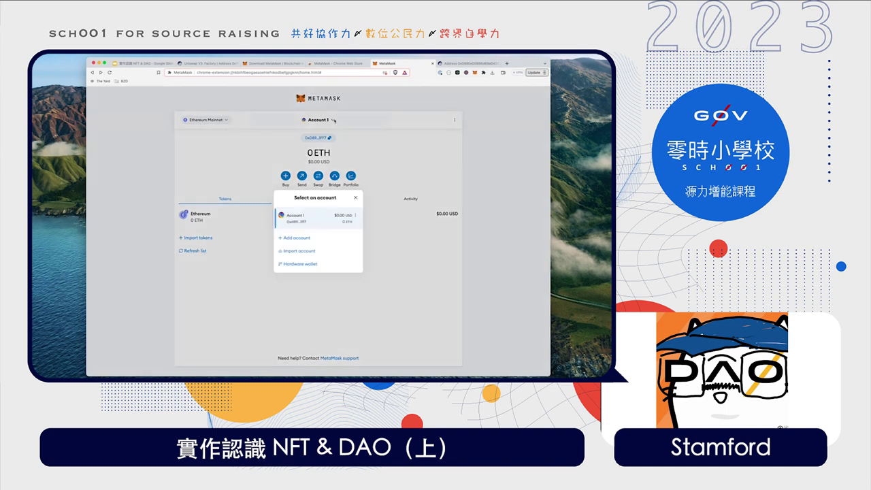
click(375, 145)
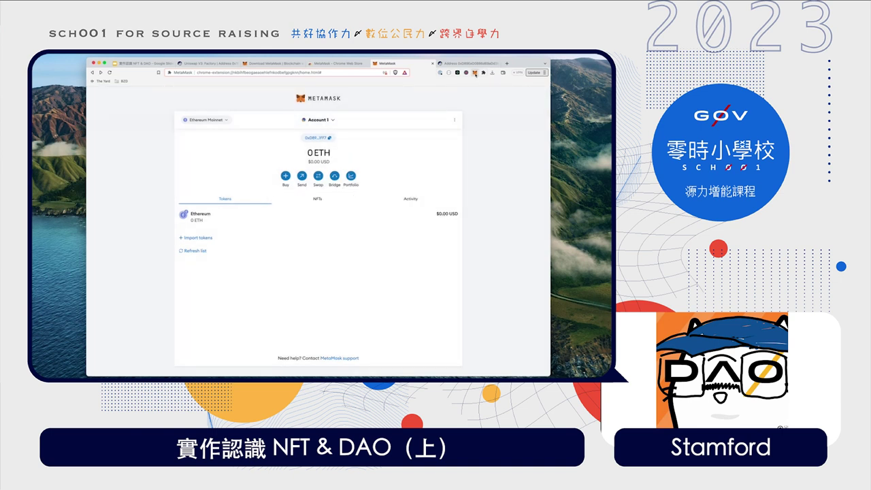
click(474, 73)
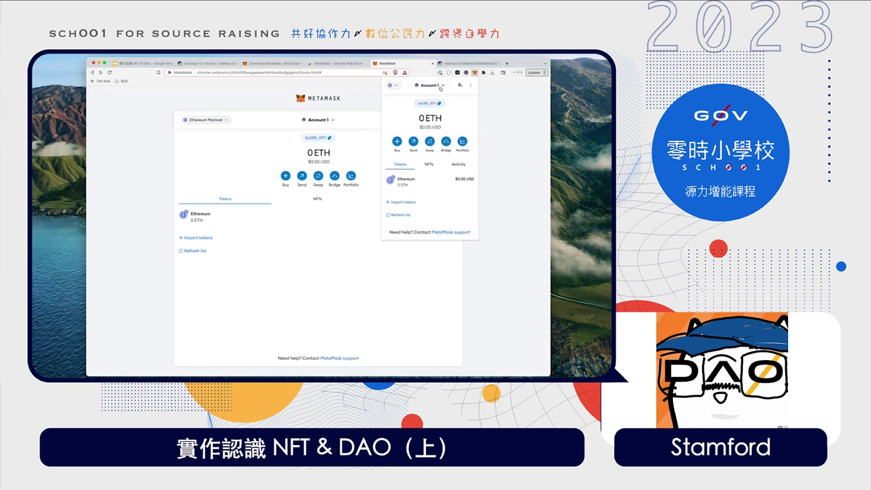
click(440, 87)
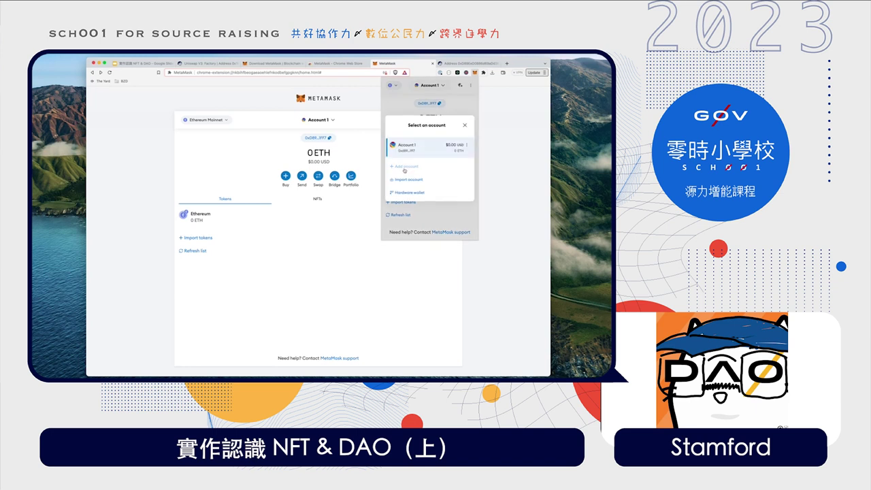
click(405, 166)
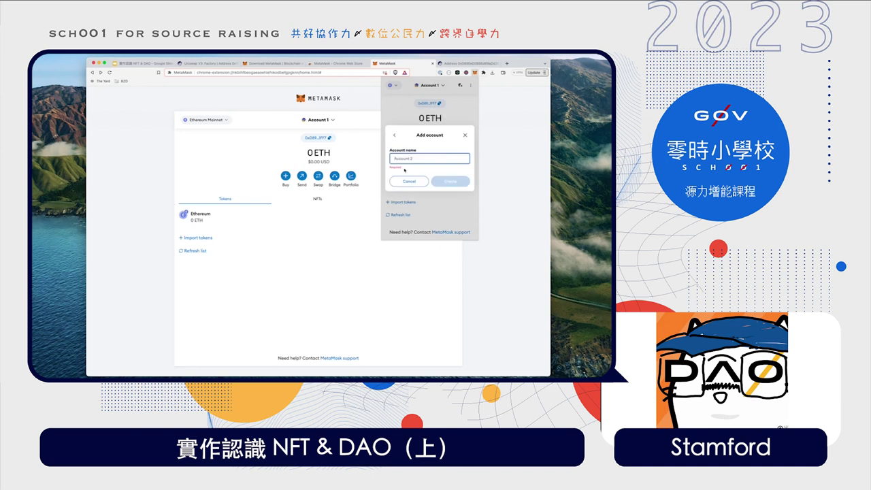
key(ctrl+space)
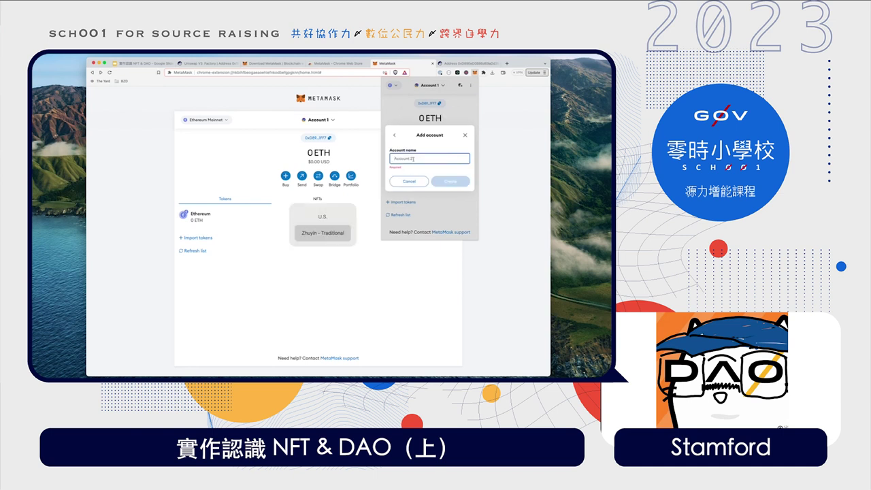
text(ㄓㄨ帳號)
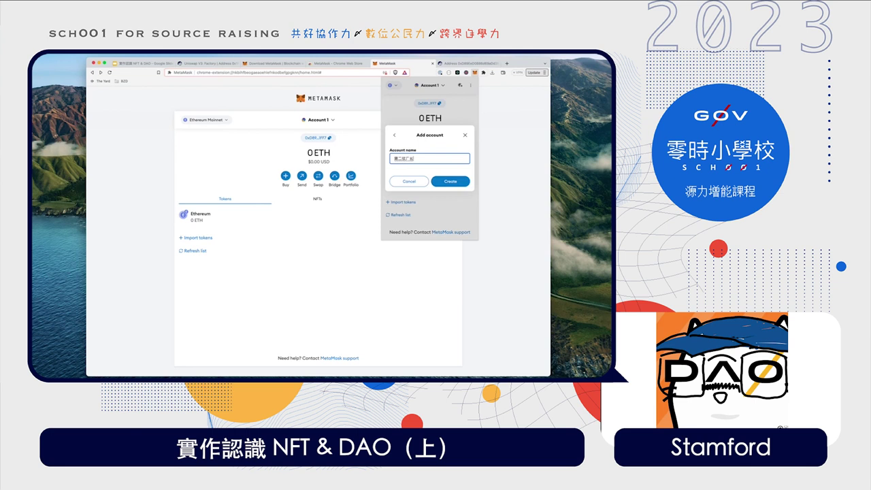
click(450, 181)
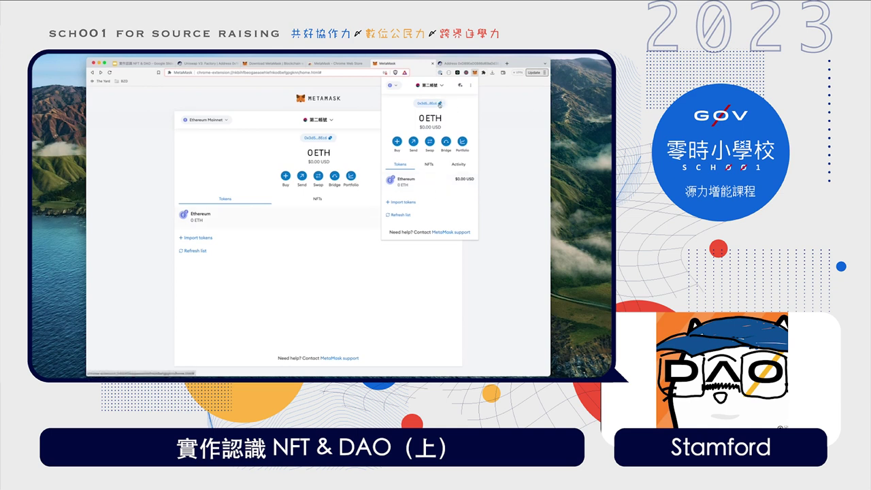
Copy 第二帳號's address, search it on Etherscan, then return to MetaMask
click(441, 105)
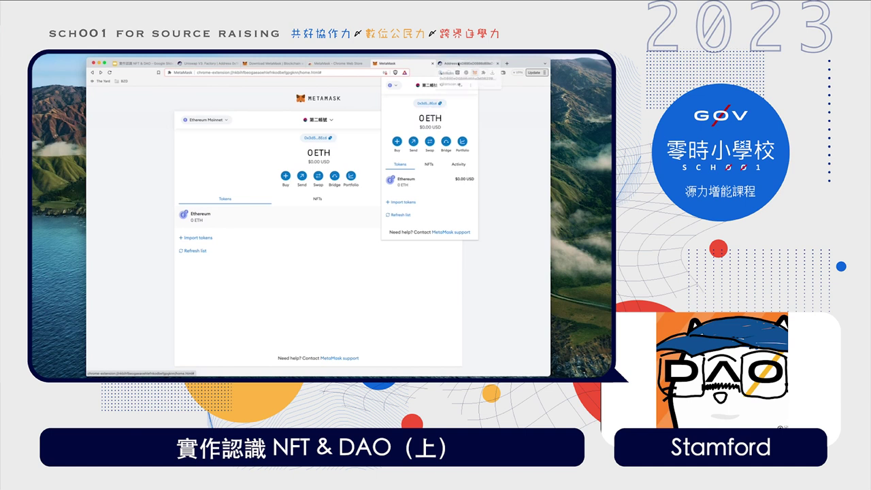
click(459, 64)
click(345, 95)
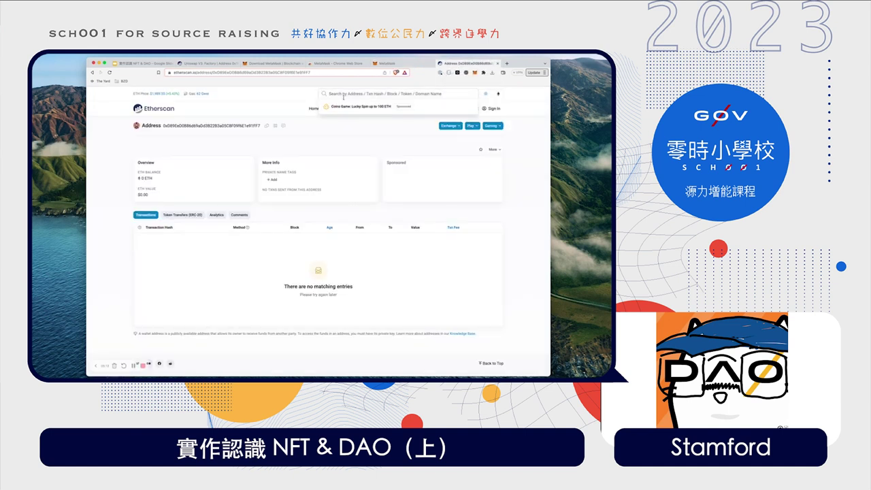
key(super+v)
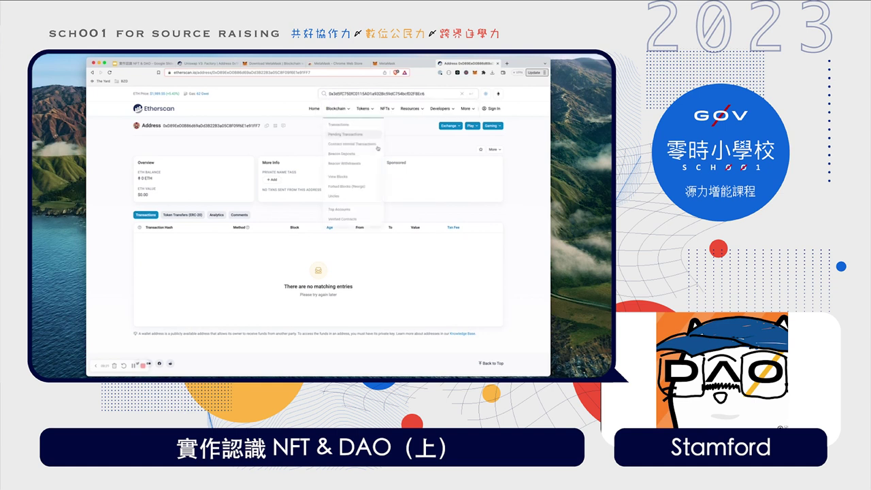
click(394, 65)
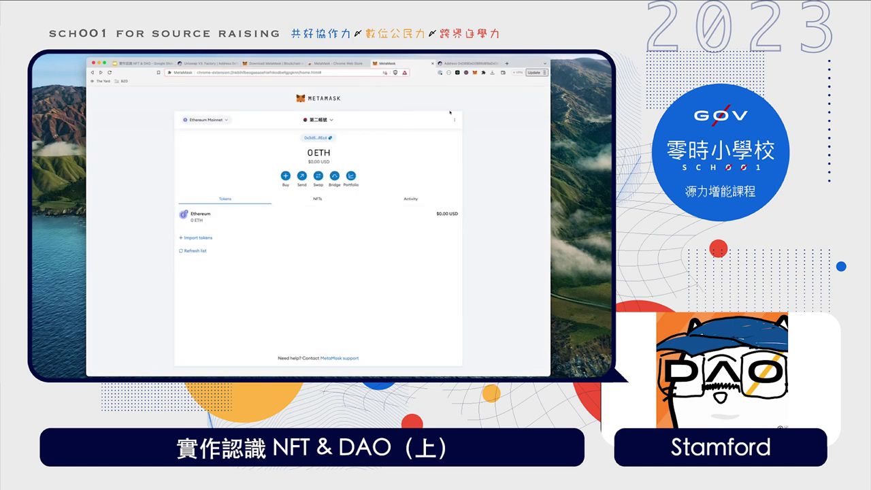
click(466, 63)
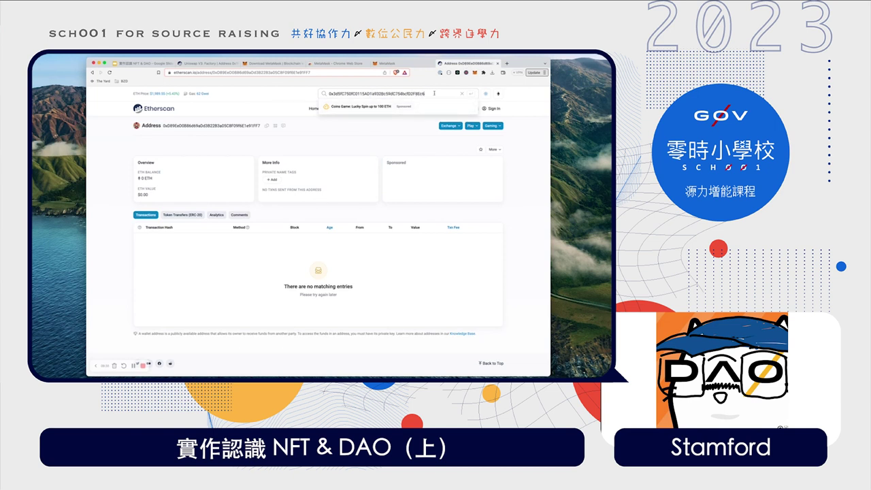
key(Return)
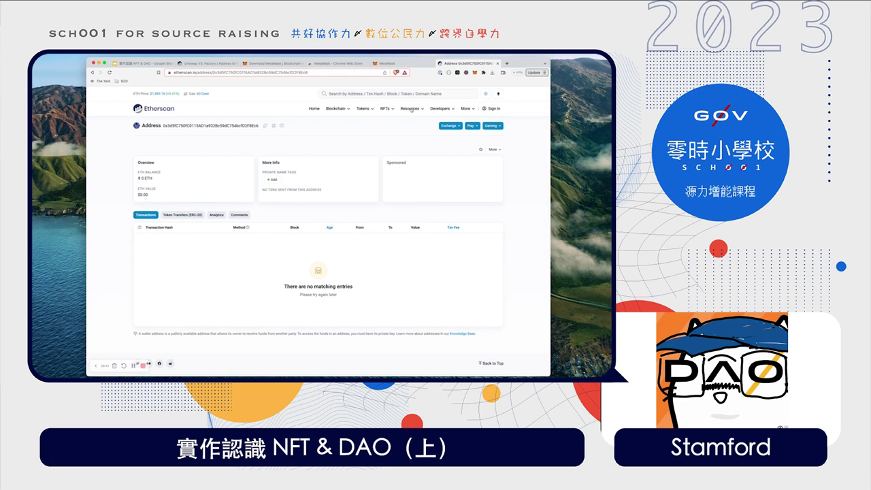
click(406, 64)
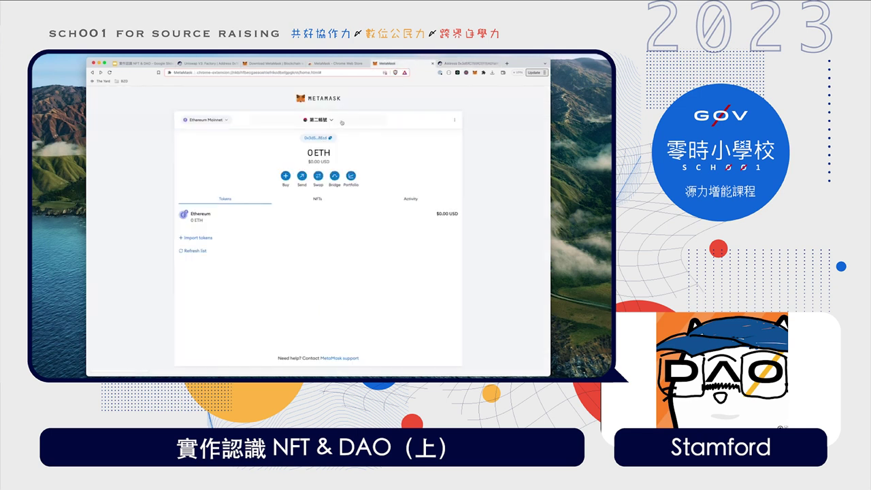
Add a third account named 'Account 3'
click(333, 120)
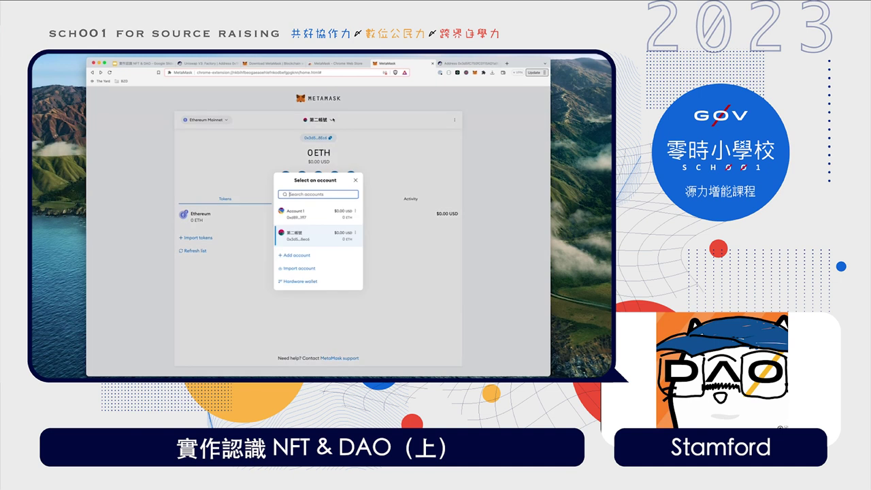
click(304, 256)
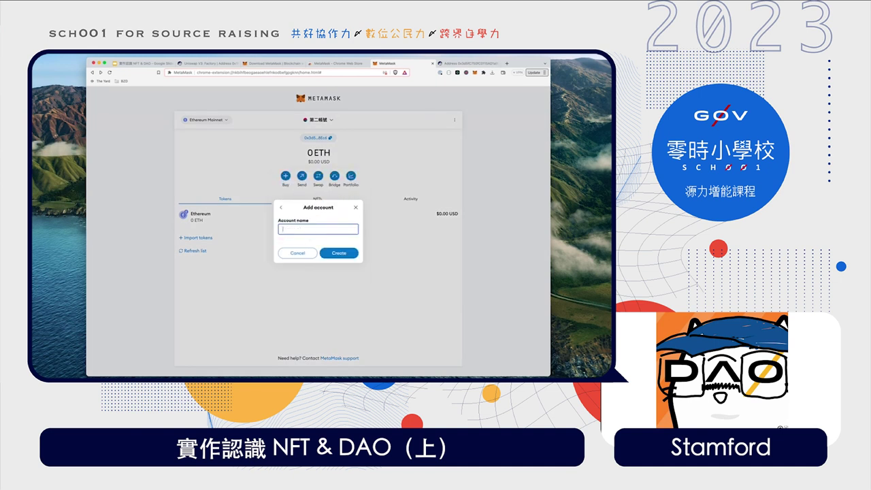
key(ctrl+space)
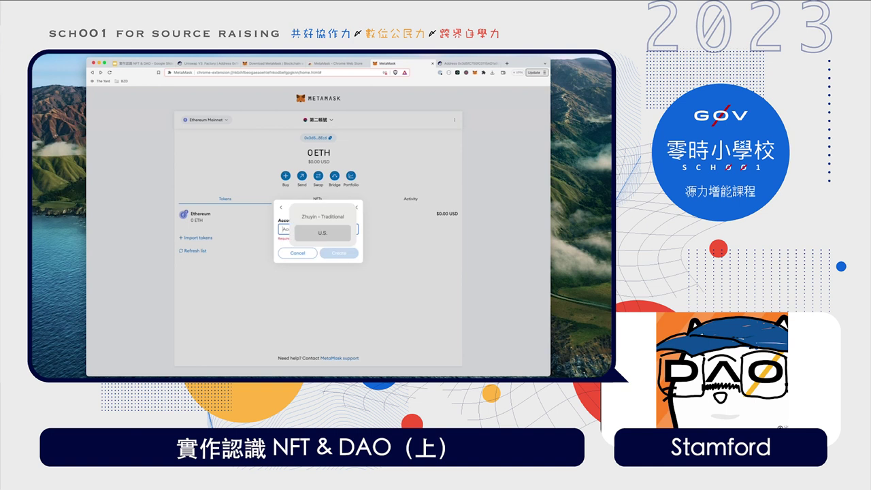
text(Account 3)
key(Return)
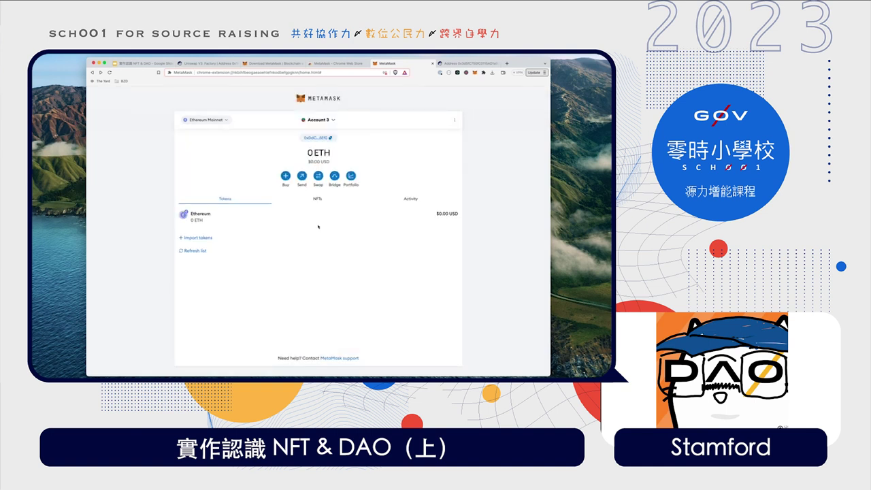
Add a fourth account, Account 4, then copy its address
click(332, 120)
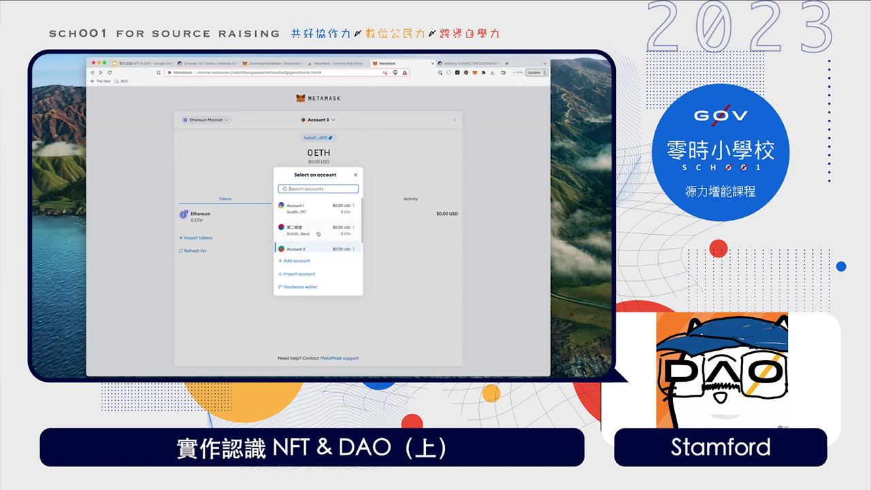
scroll(318, 233, down, 1)
click(298, 261)
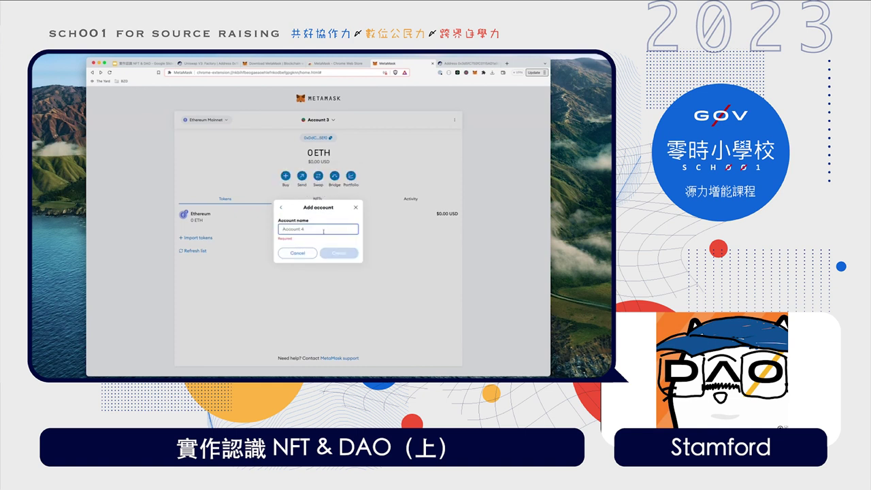
text(Account 4)
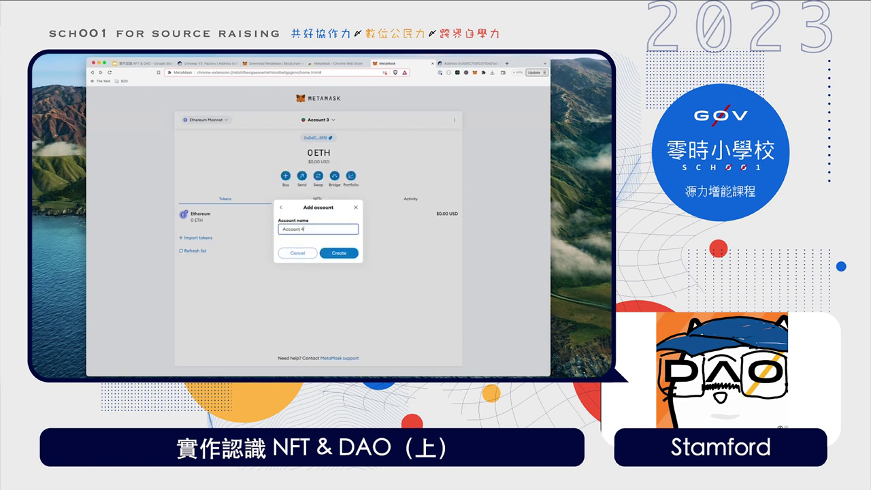
key(Return)
click(317, 120)
scroll(324, 221, down, 2)
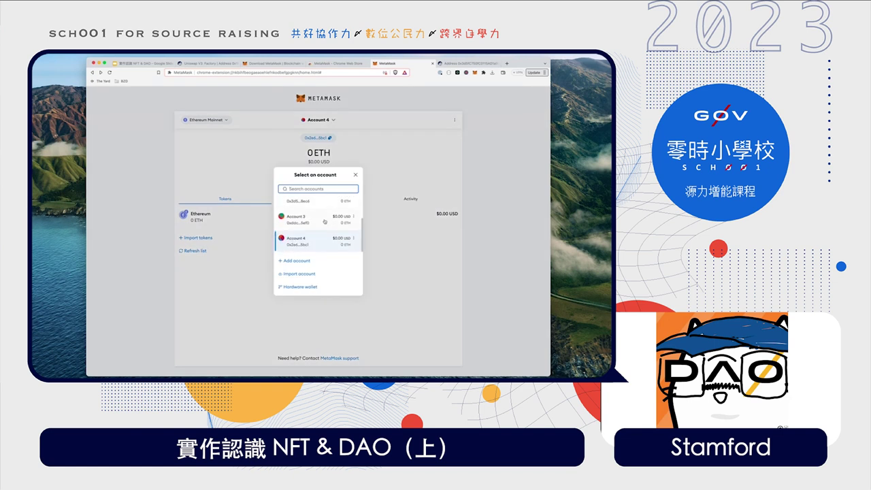
click(390, 254)
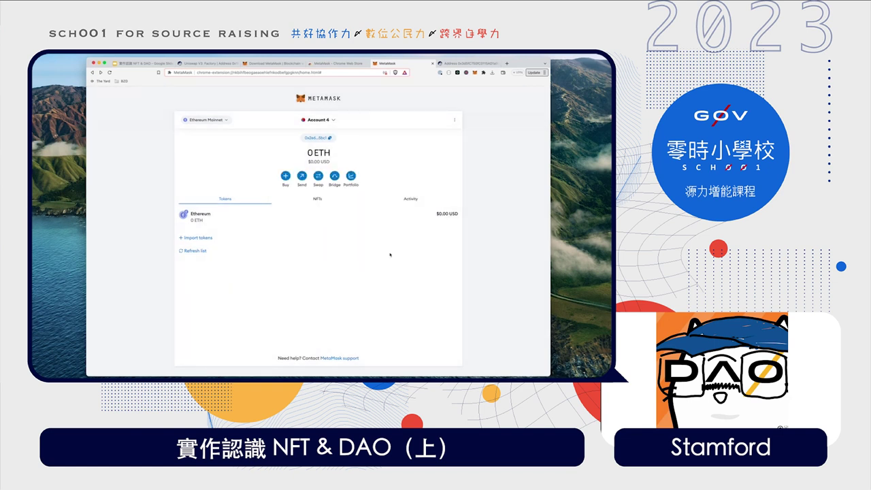
click(328, 138)
Paste Account 4's address into Etherscan's search and run the lookup
click(459, 62)
click(387, 94)
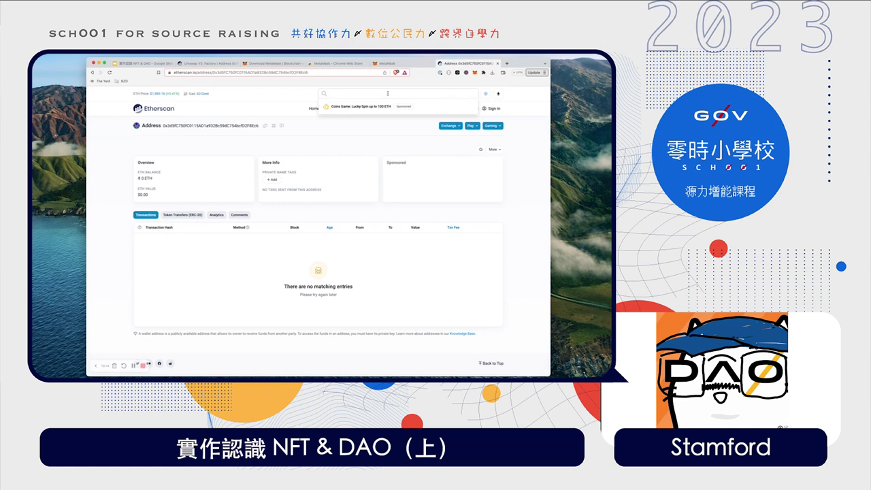
click(394, 65)
click(459, 62)
key(super+v)
key(Return)
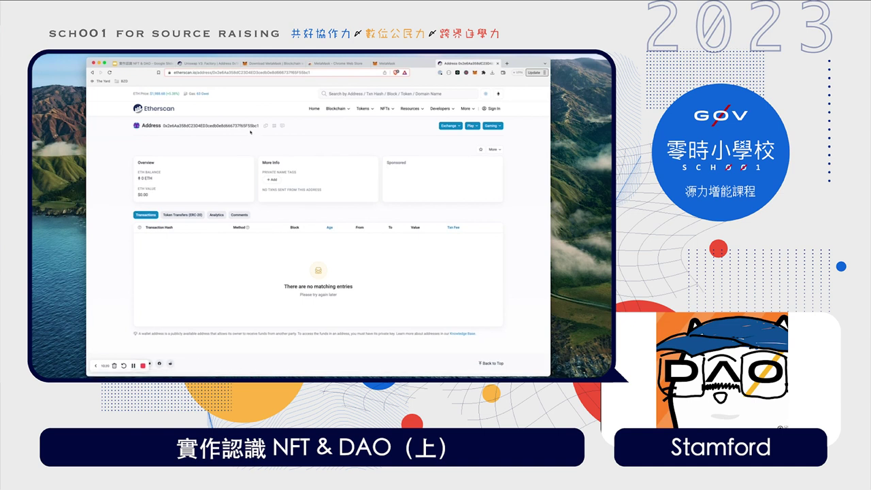
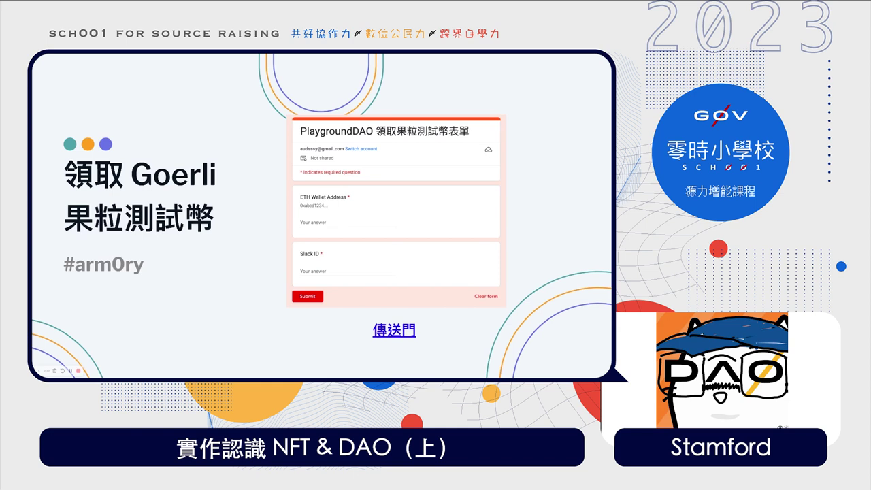
Exit the slideshow back to slide 16 and open the MetaMask wallet showing 0 ETH
key(Escape)
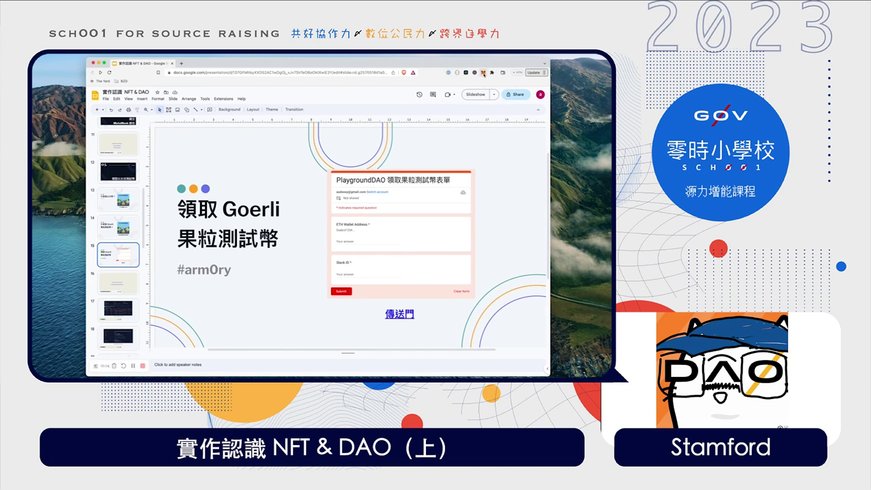
click(483, 73)
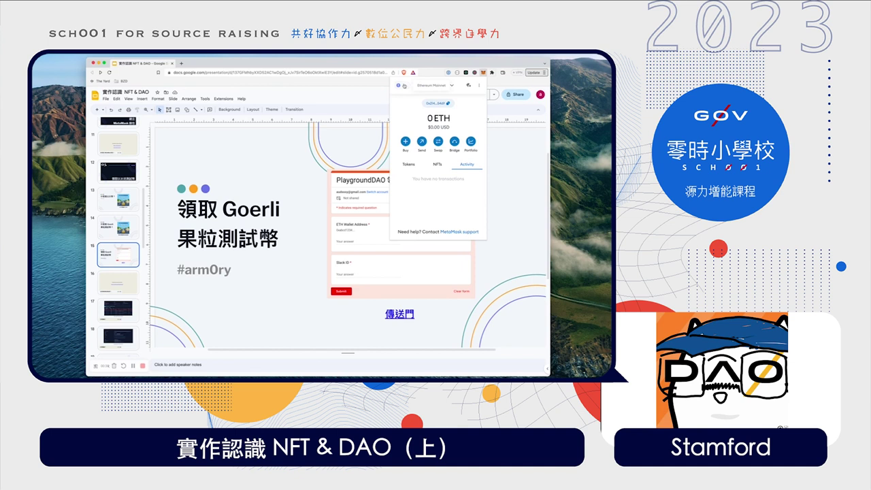
Switch MetaMask to the Goerli test network, check the 0.3 GoerliETH balance, and close the popup
click(402, 86)
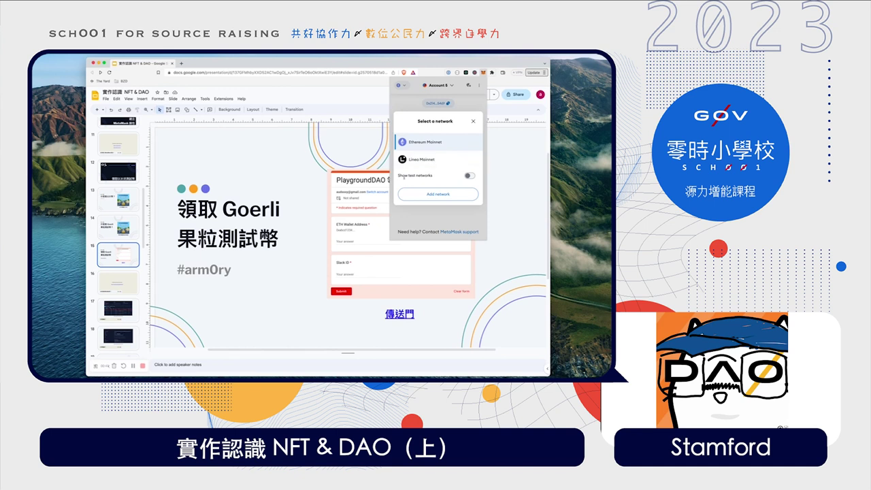
click(469, 177)
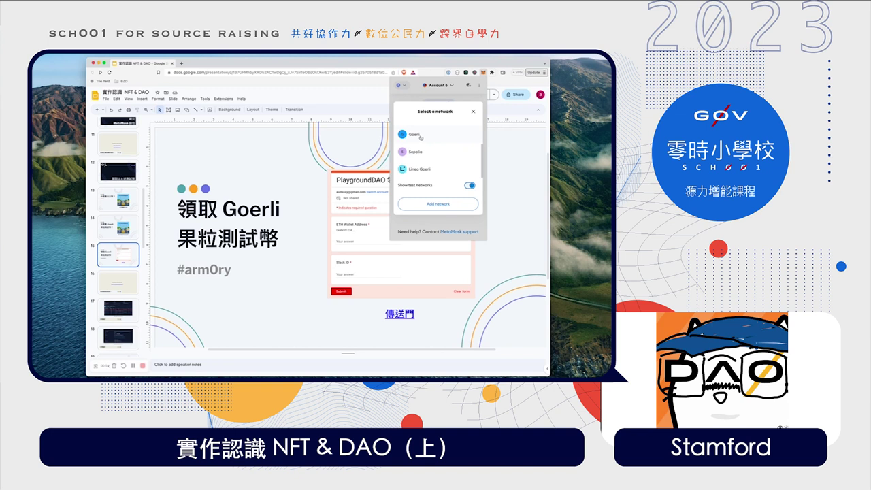
click(421, 136)
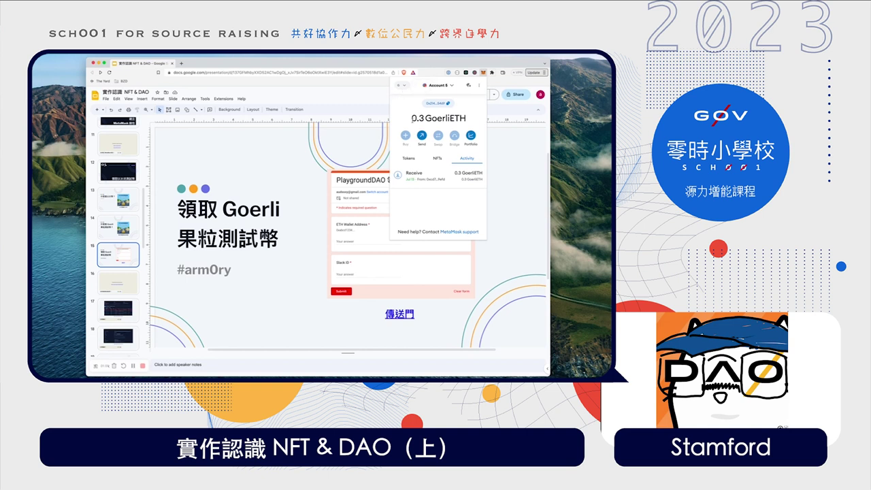
drag(411, 118, 471, 119)
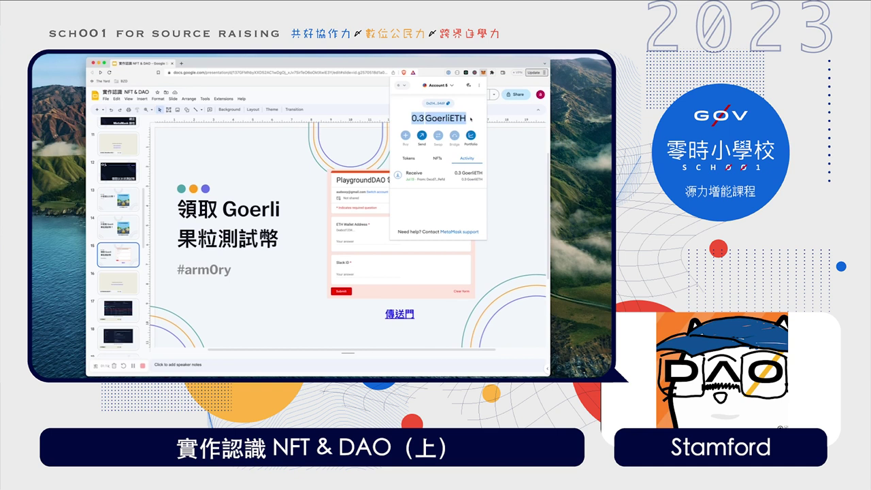
click(422, 119)
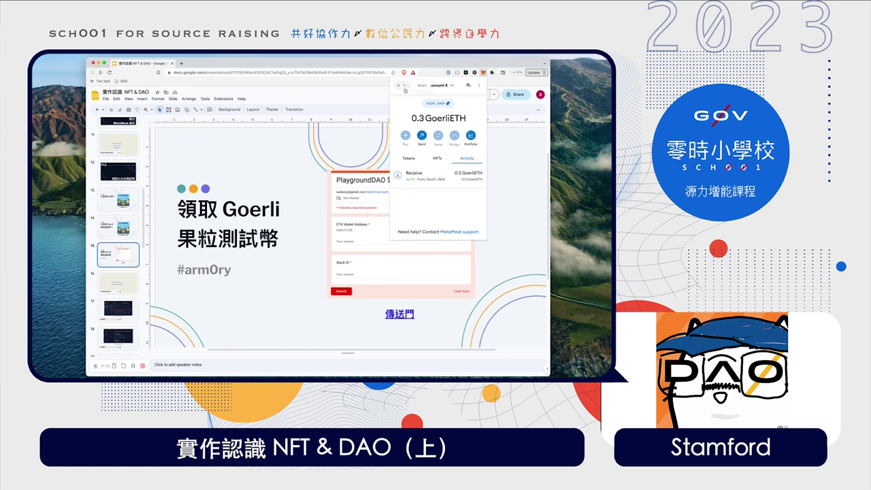
click(310, 215)
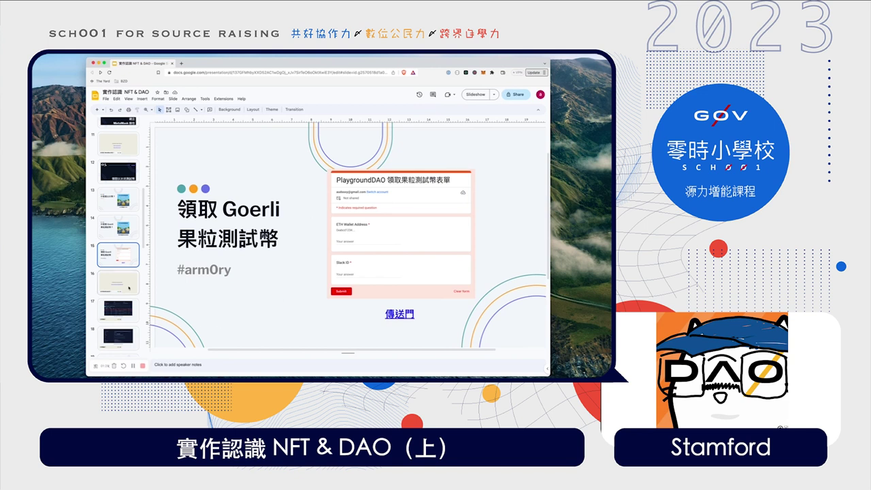
Open the playground link from slide 16 in a new tab to reach ArmOry's Passport page
click(128, 288)
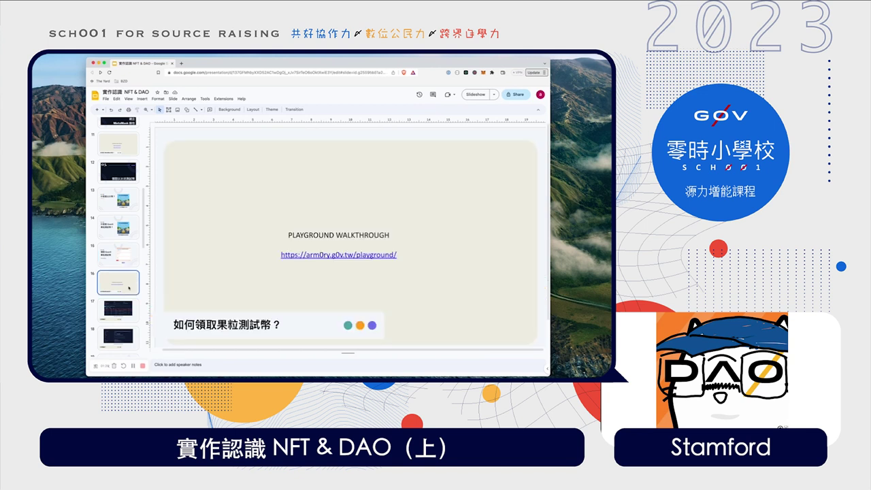
click(338, 255)
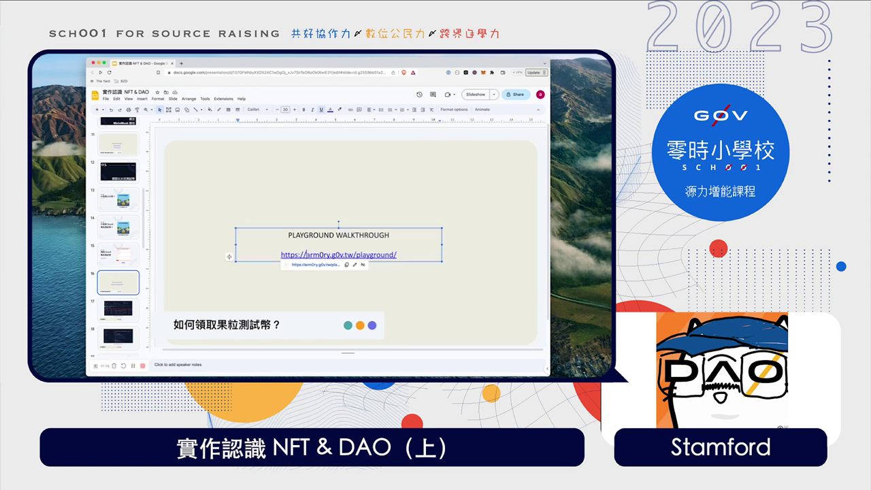
click(308, 264)
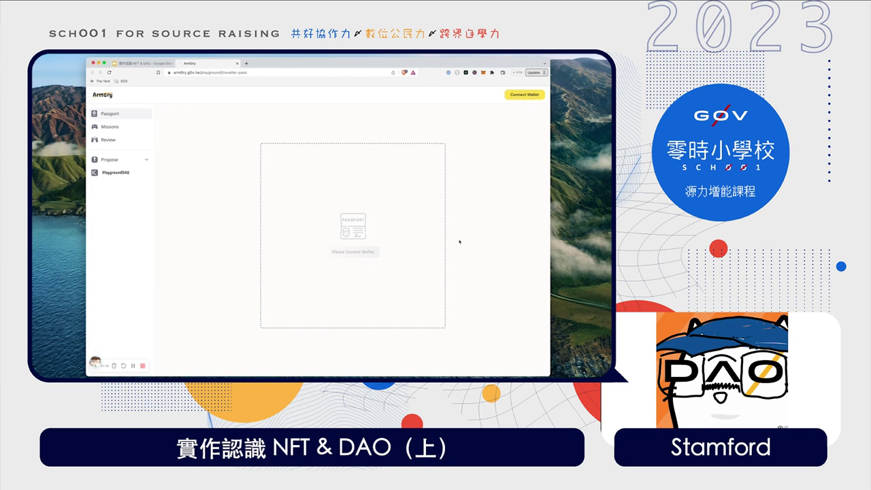
Connect MetaMask to ArmOry, approve the sign-in, and request test ETH with Send Me ETH
click(523, 98)
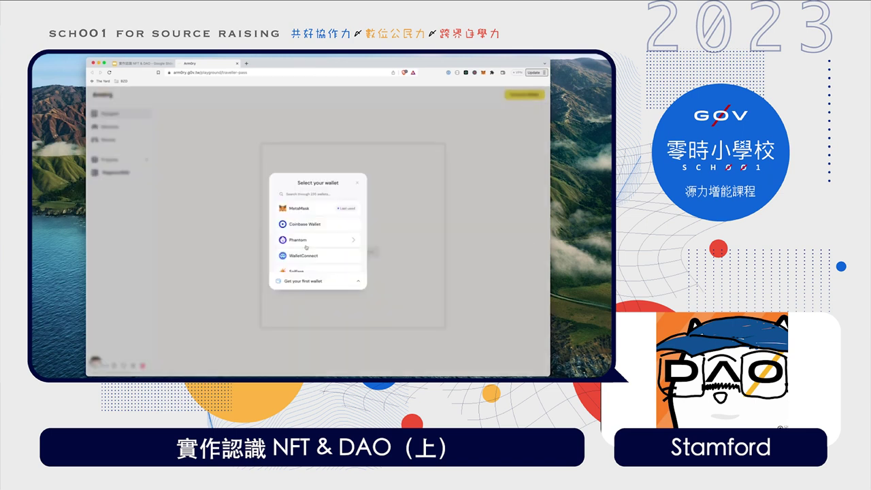
scroll(305, 248, down, 1)
scroll(305, 248, down, 3)
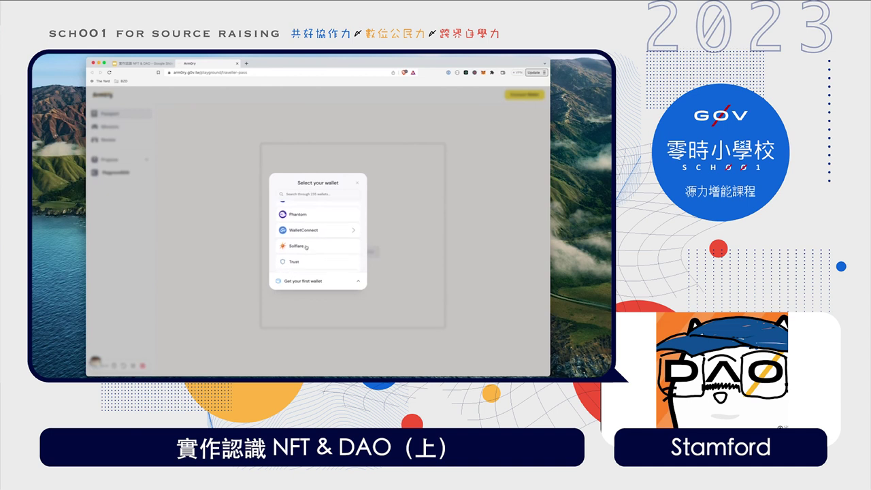
scroll(306, 248, up, 3)
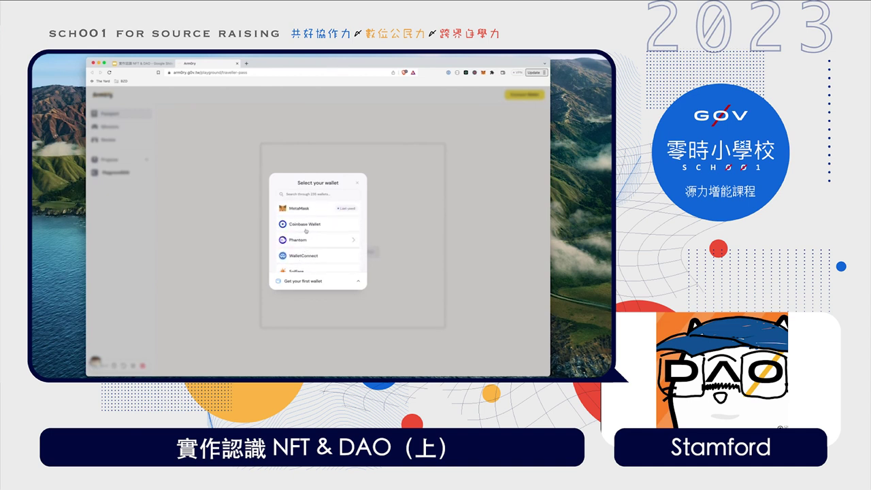
click(303, 209)
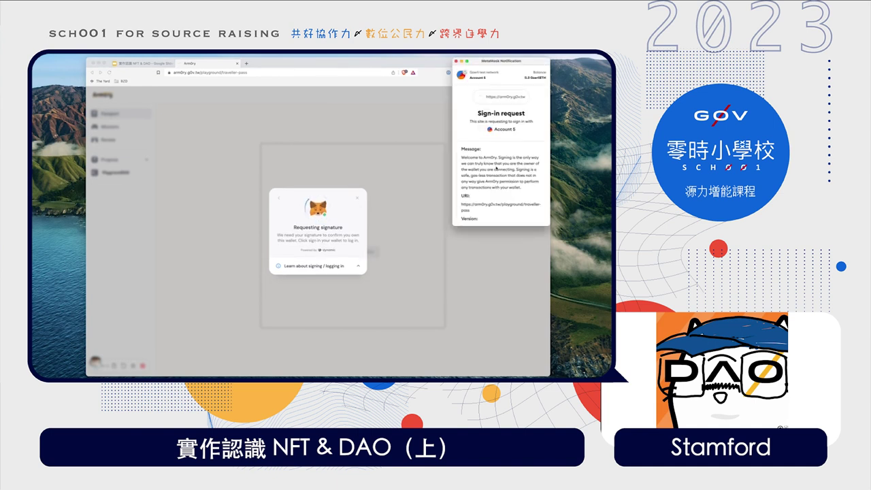
scroll(496, 170, down, 5)
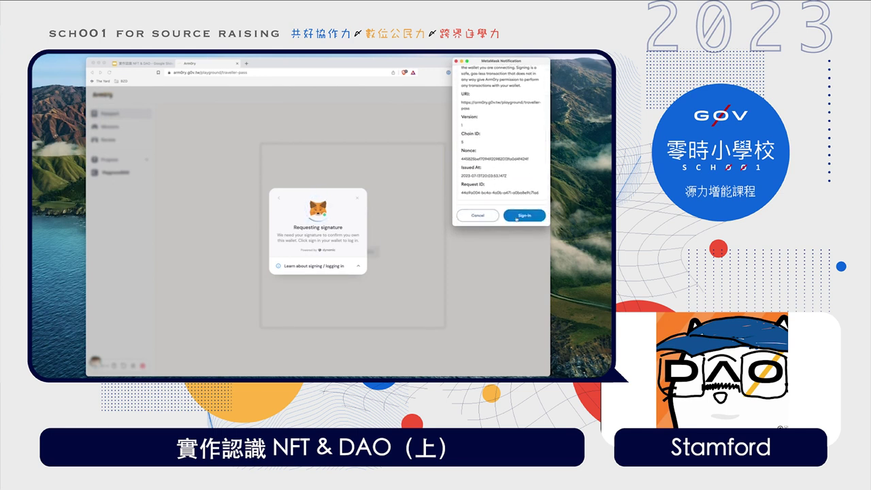
click(517, 216)
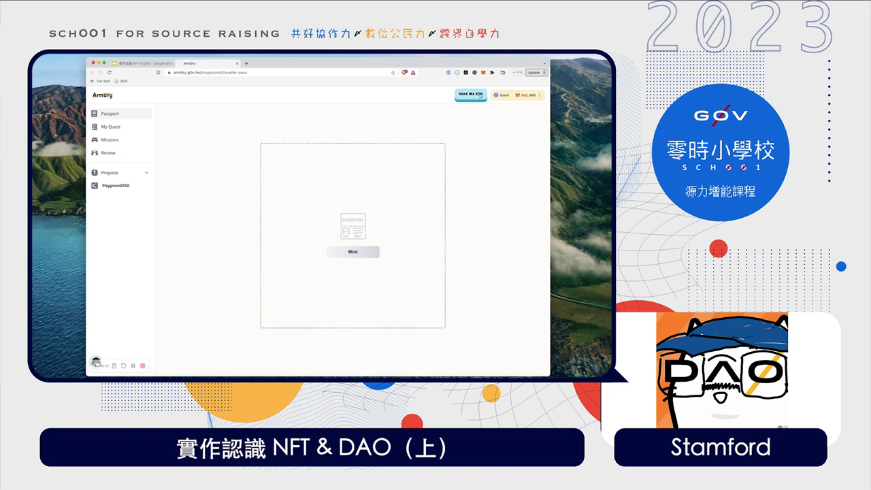
click(479, 95)
click(462, 99)
Check the 0.32 GoerliETH balance in MetaMask and open the latest 0.02 GoerliETH Receive entry
click(483, 72)
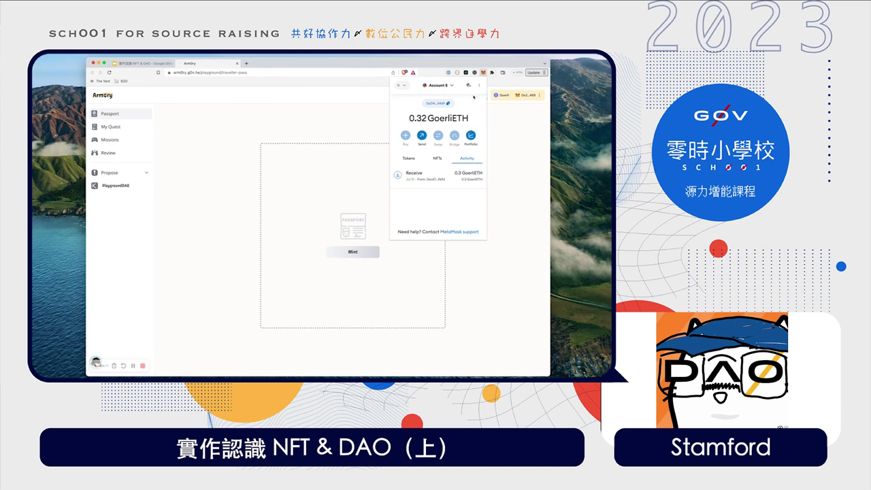
drag(409, 117, 426, 118)
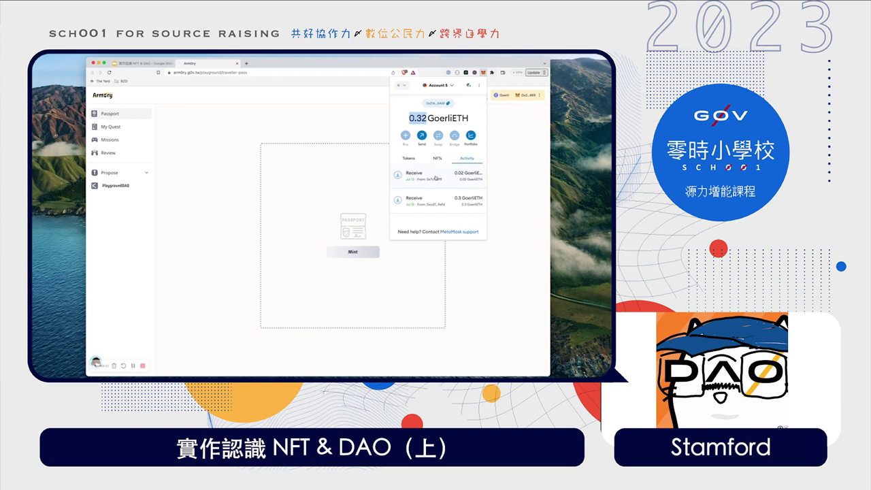
click(444, 176)
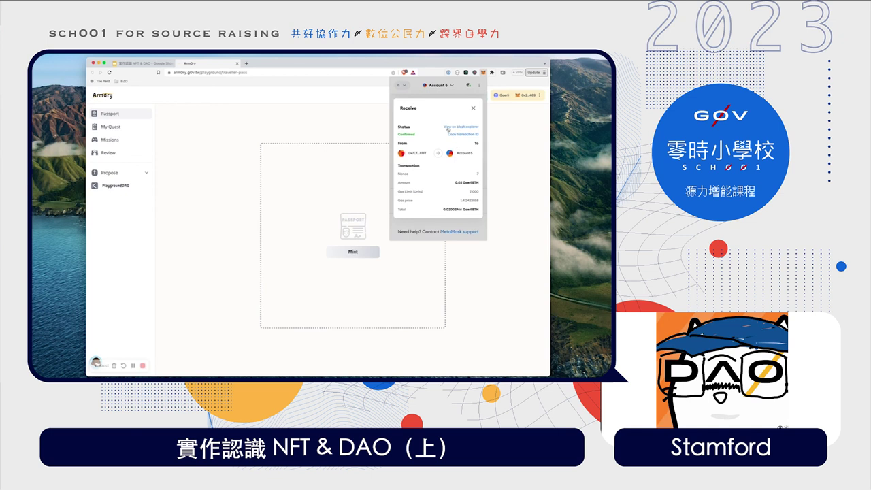
Open the 0.02 ETH receive transaction on Goerli Etherscan via View on block explorer
click(447, 129)
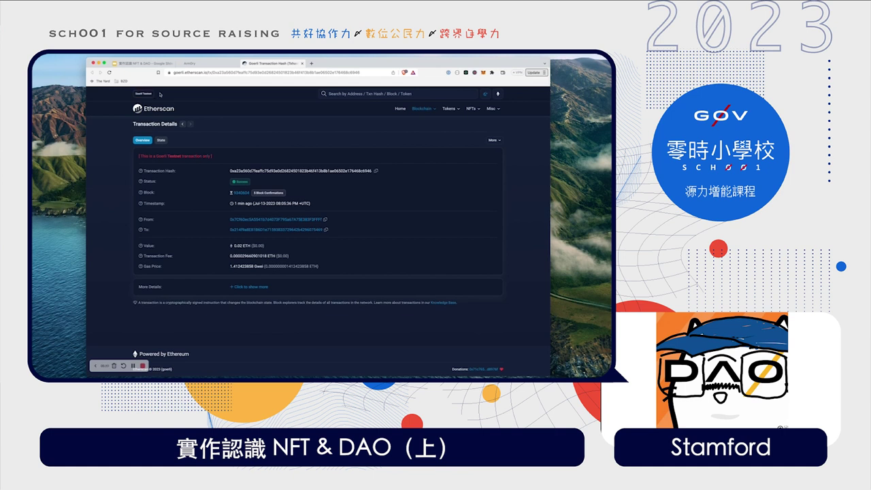
Load the etherscan.io mainnet home page in a new tab, then return to the Goerli transaction tab
key(super+t)
text(etherscan.io)
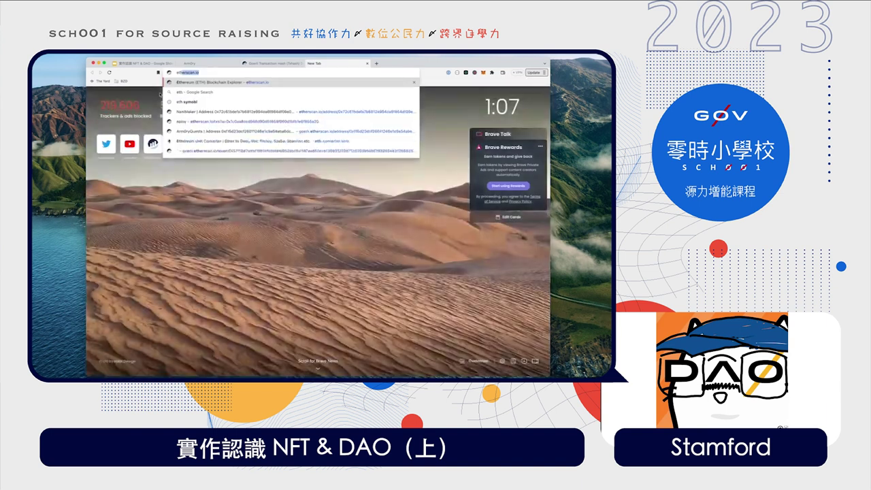
key(Return)
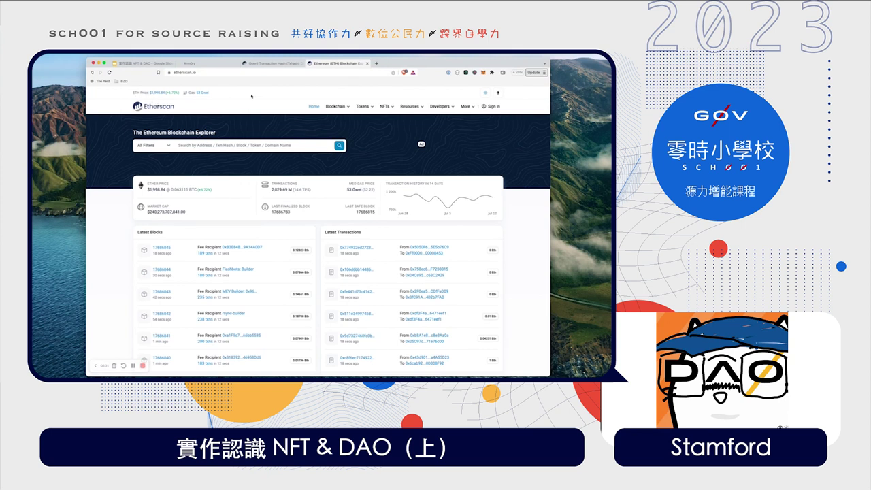
click(271, 64)
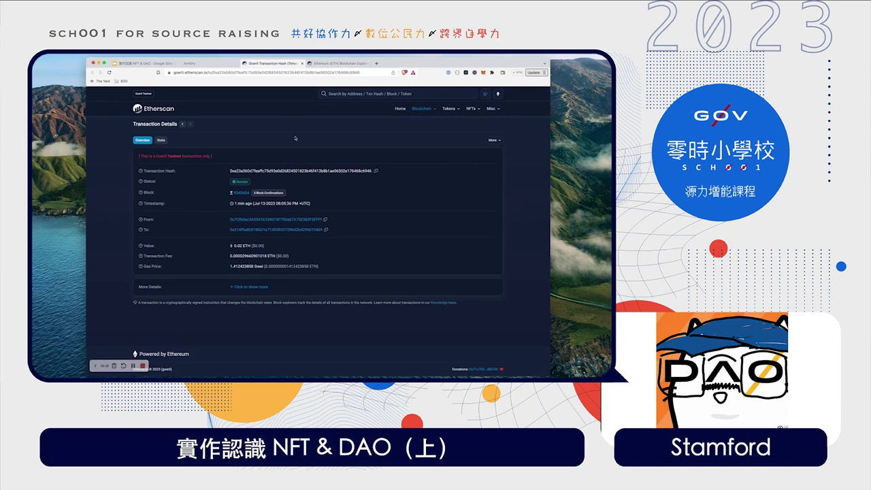
click(209, 66)
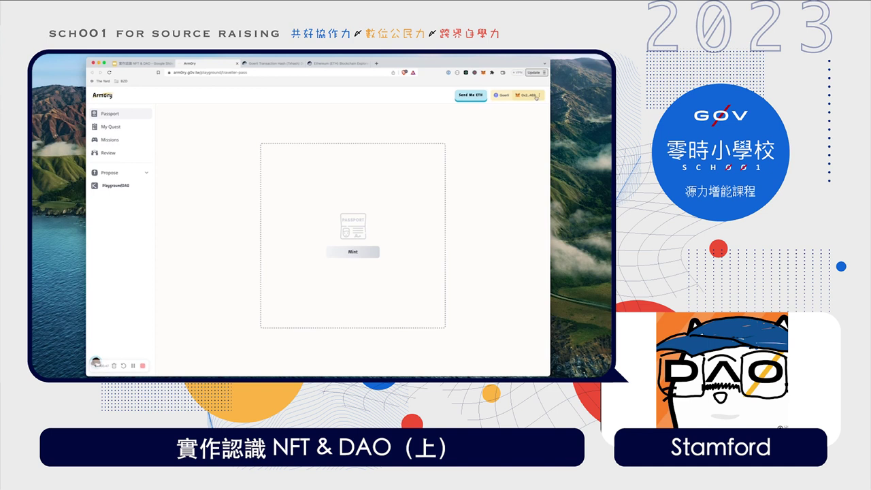
click(266, 66)
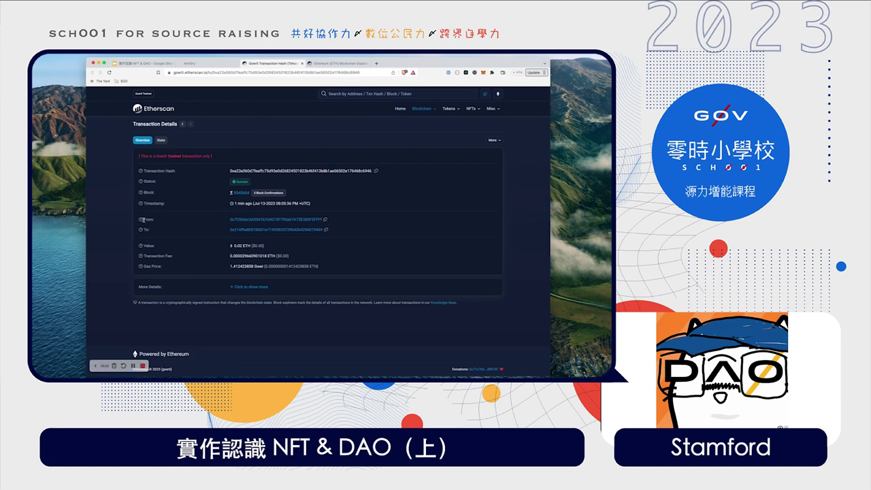
drag(142, 220, 273, 246)
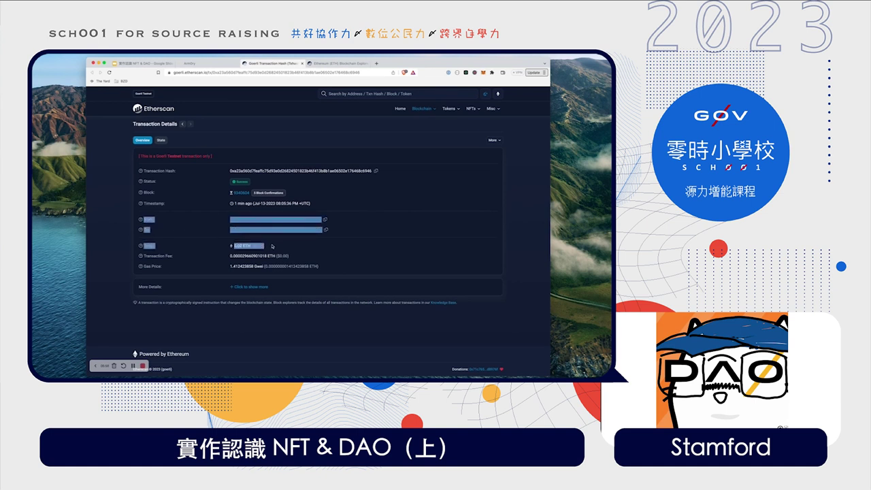
click(342, 252)
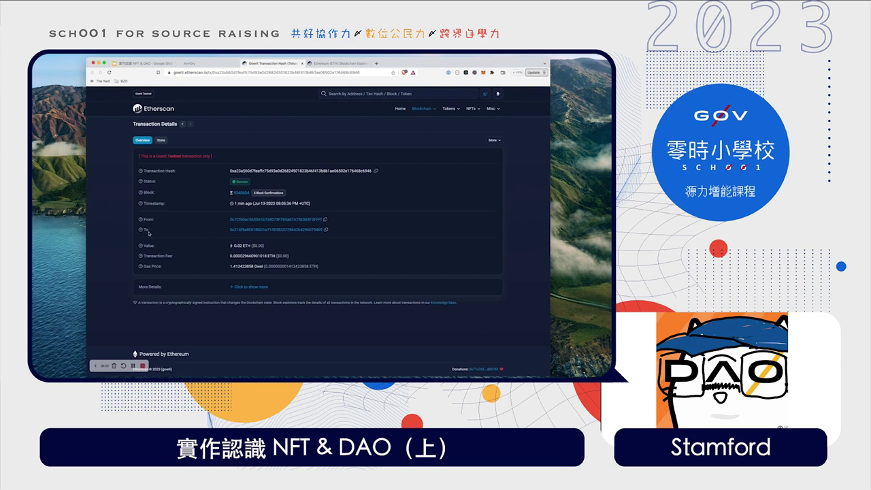
double_click(148, 245)
click(160, 246)
double_click(148, 219)
click(147, 229)
drag(230, 219, 324, 219)
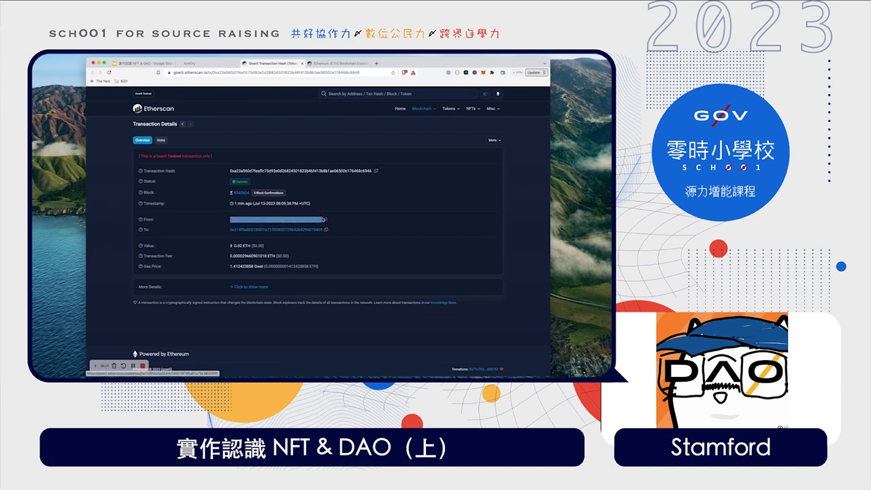
click(287, 244)
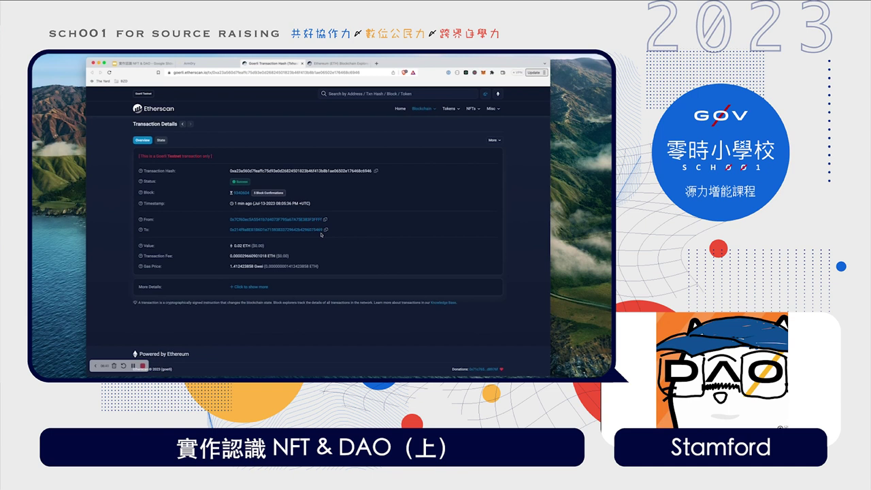
drag(226, 220, 259, 230)
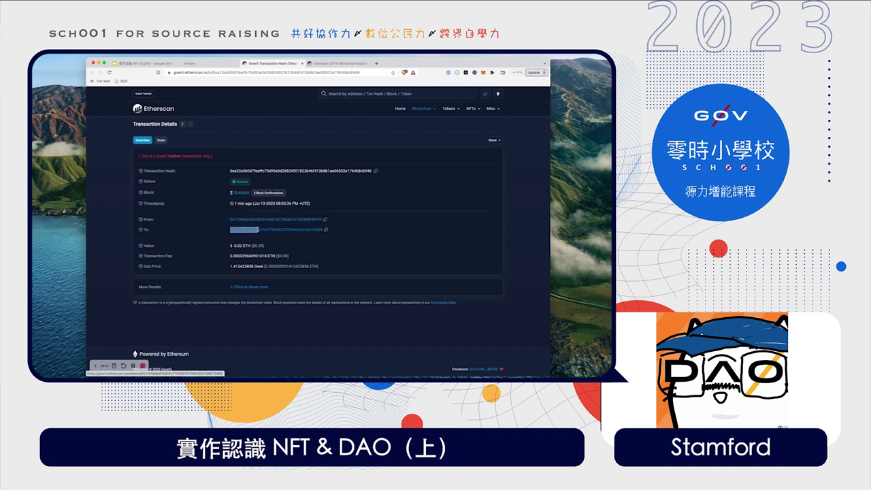
click(214, 246)
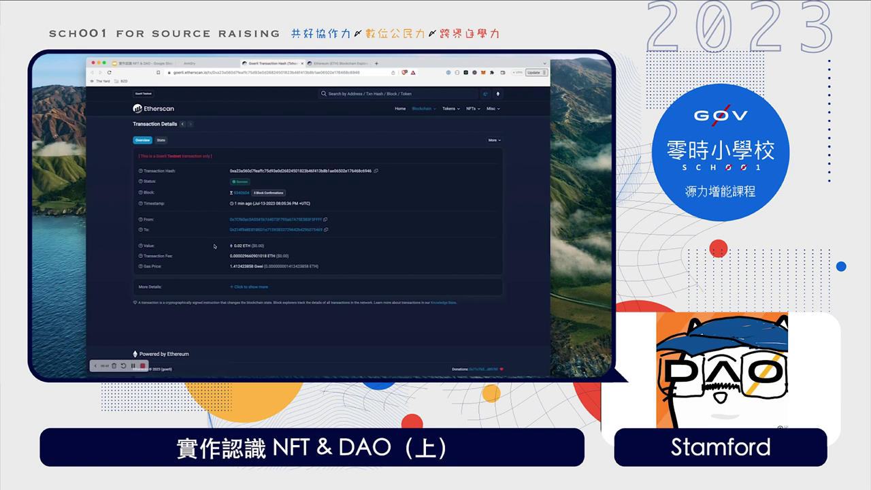
drag(233, 247, 288, 249)
click(124, 219)
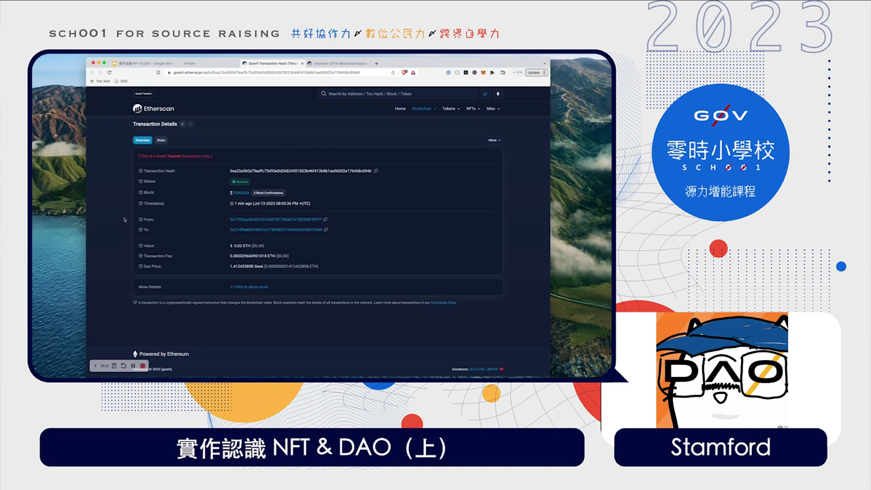